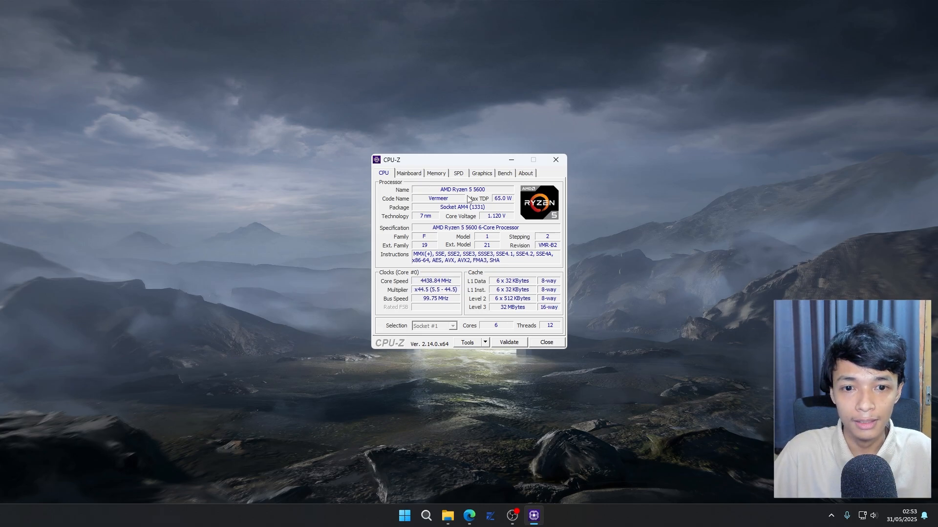
- Check the computer's graphics card details in CPU-Z
{"action": "left_click", "coordinate": [481, 175]}
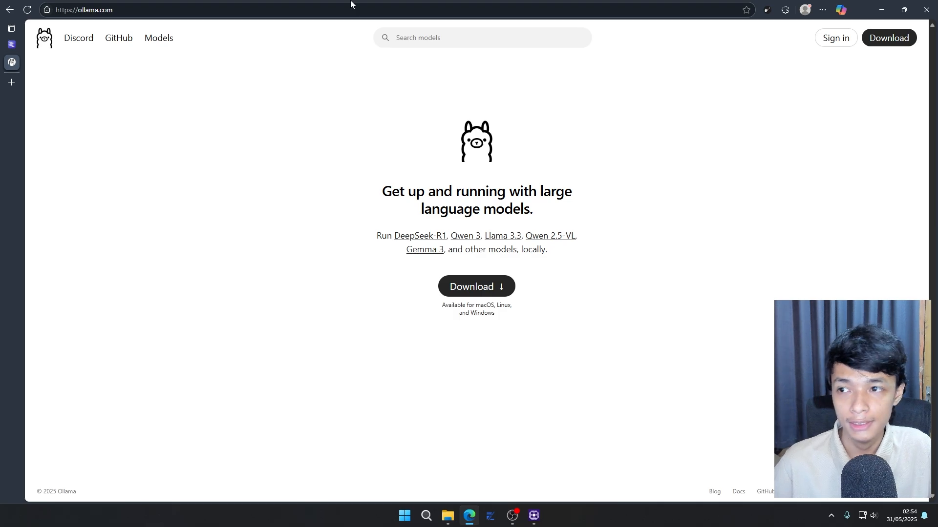
- Download LM Studio for Windows from the LM Studio website
{"action": "left_click", "coordinate": [10, 49]}
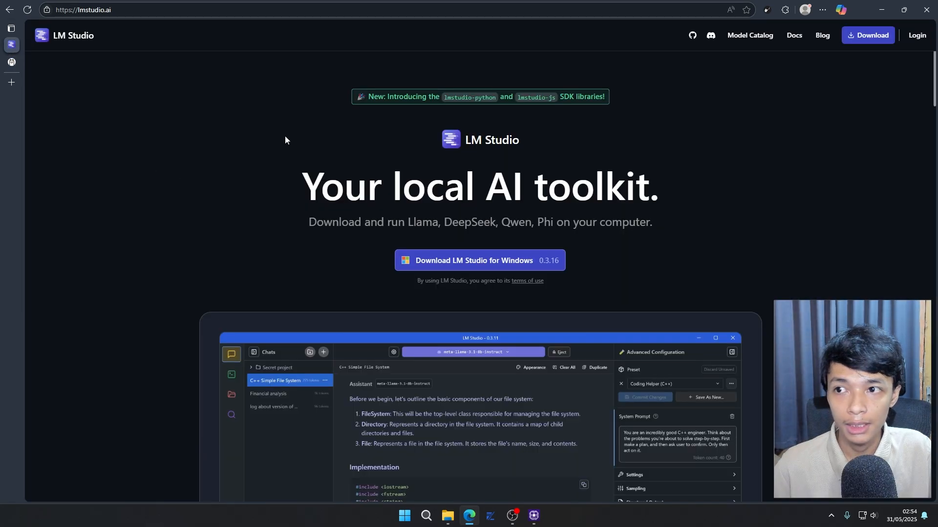
{"action": "left_click", "coordinate": [17, 60]}
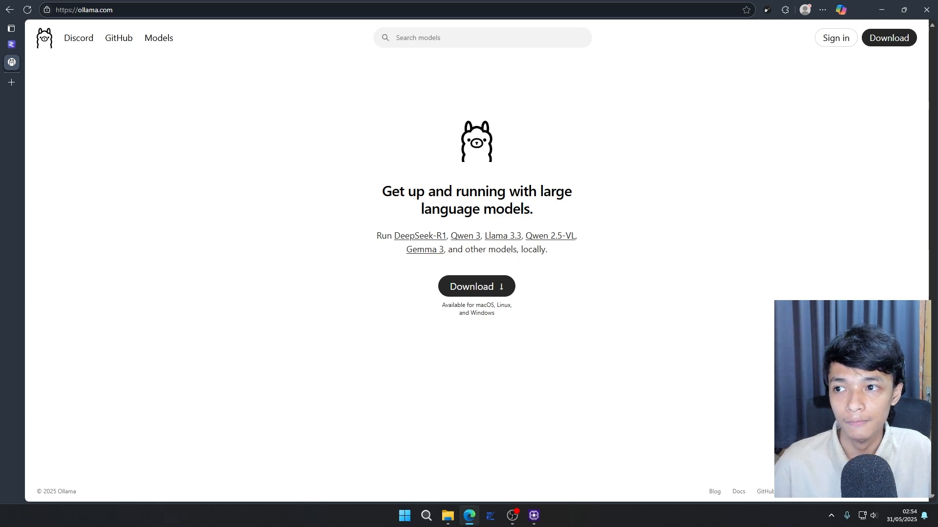
{"action": "mouse_move", "coordinate": [16, 31]}
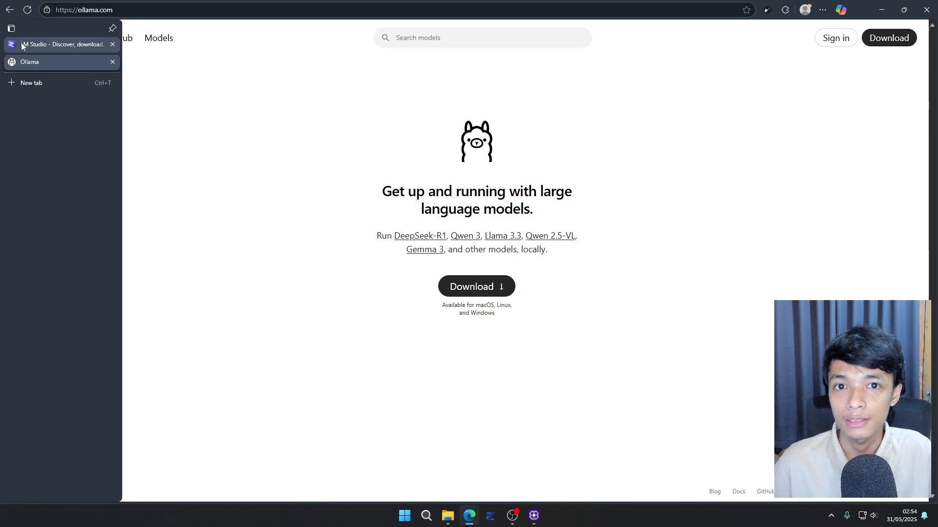
{"action": "left_click", "coordinate": [22, 44]}
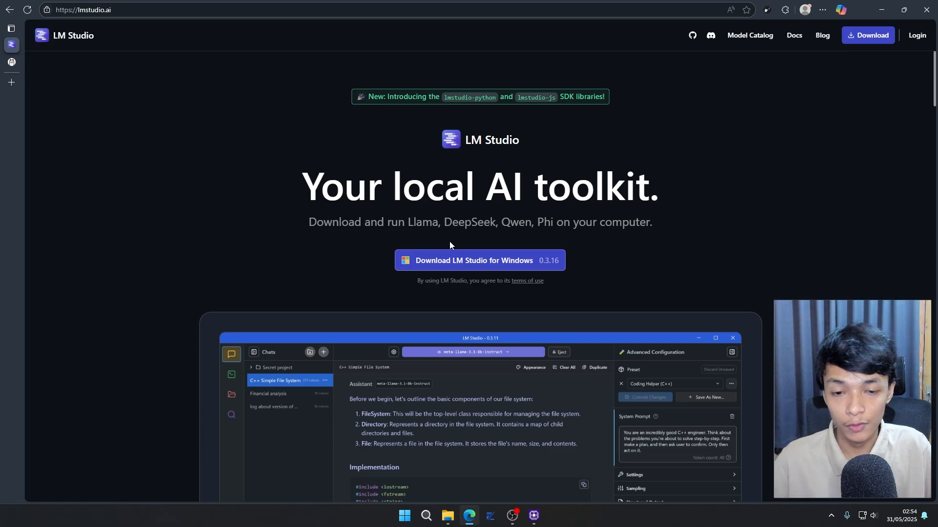
{"action": "left_click", "coordinate": [488, 258]}
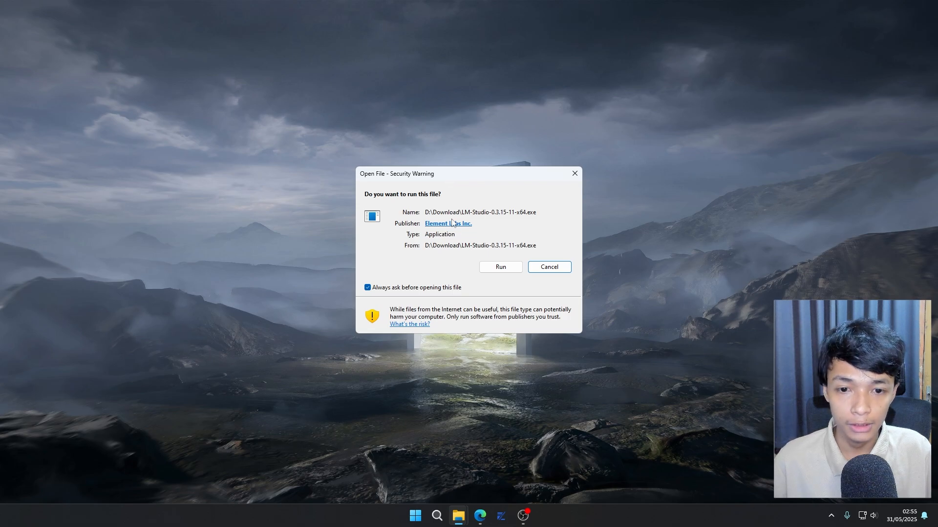
- Run the LM Studio installer and install it for the current user only in the default destination folder
{"action": "left_click", "coordinate": [491, 272]}
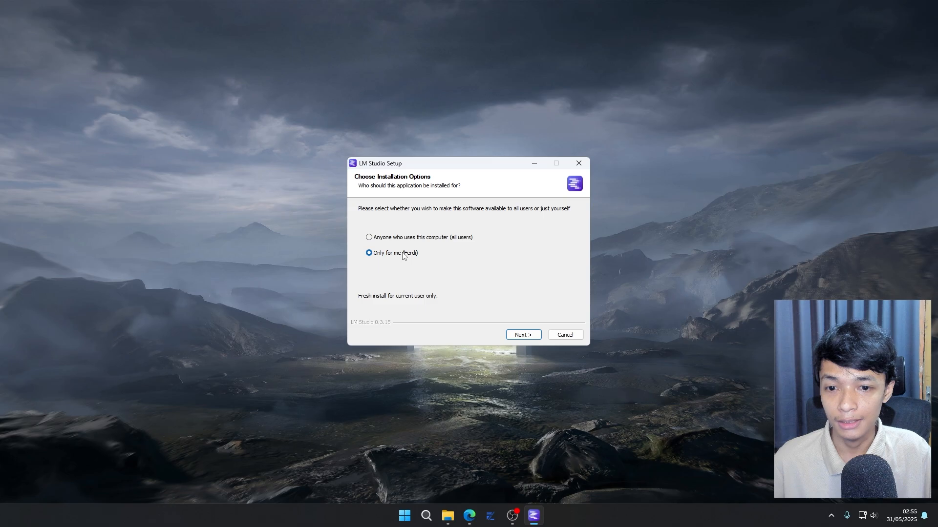
{"action": "left_click", "coordinate": [523, 335]}
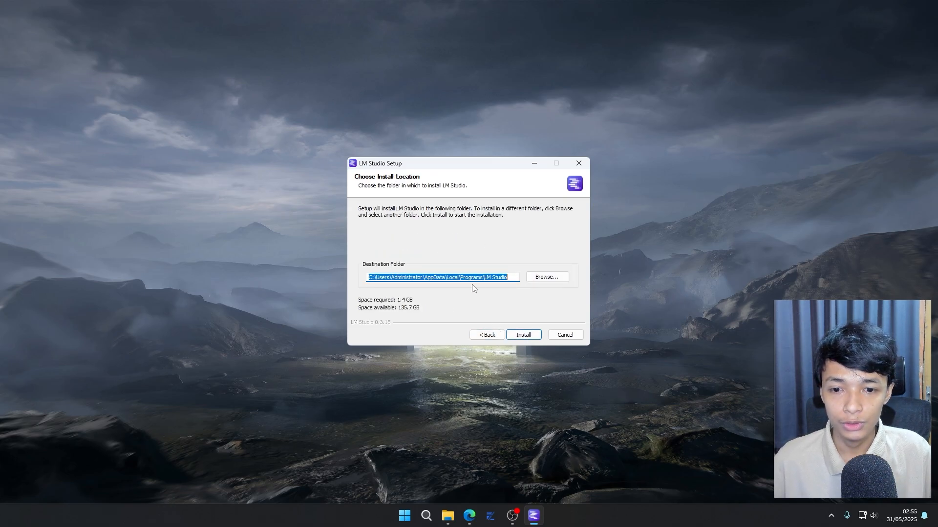
{"action": "left_click", "coordinate": [510, 277]}
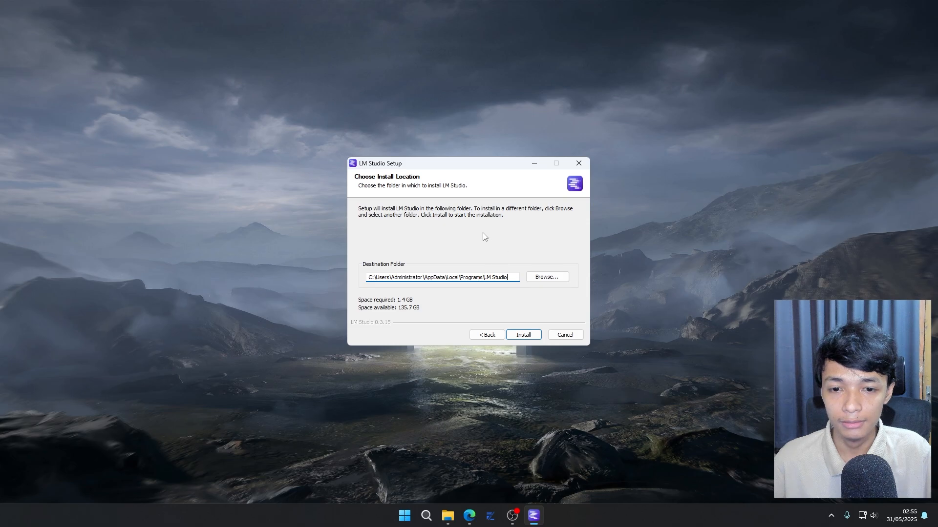
{"action": "left_click", "coordinate": [523, 335]}
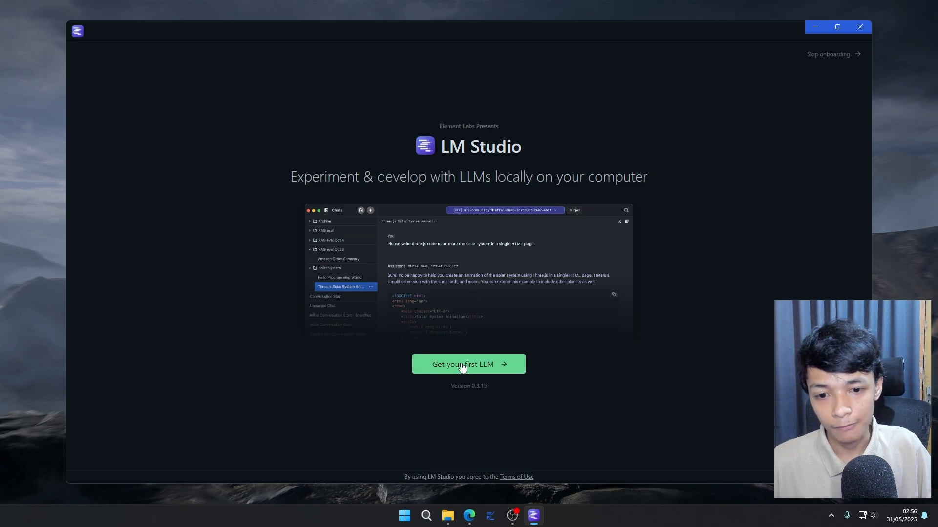
- Get a first LLM through the onboarding by downloading DeepSeek R1 Distilled (Qwen 7B)
{"action": "left_click", "coordinate": [495, 372]}
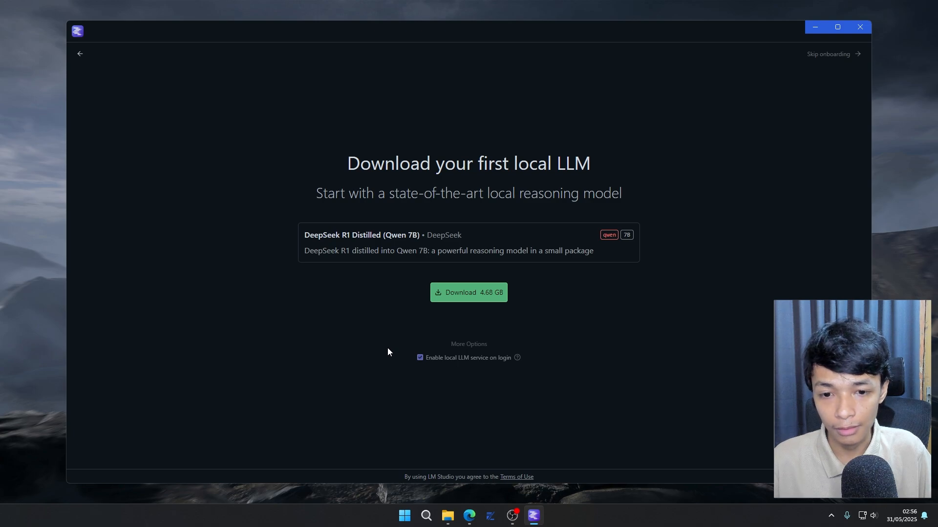
{"action": "left_click", "coordinate": [457, 299]}
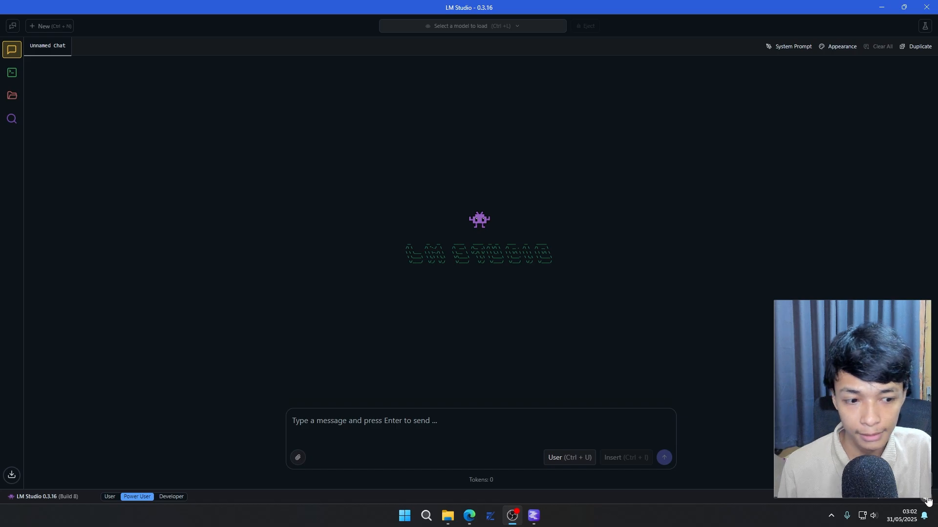
- Find the deepseek-r1-0528-qwen3-8b model in the model search and download it
{"action": "key", "text": "ctrl+comma"}
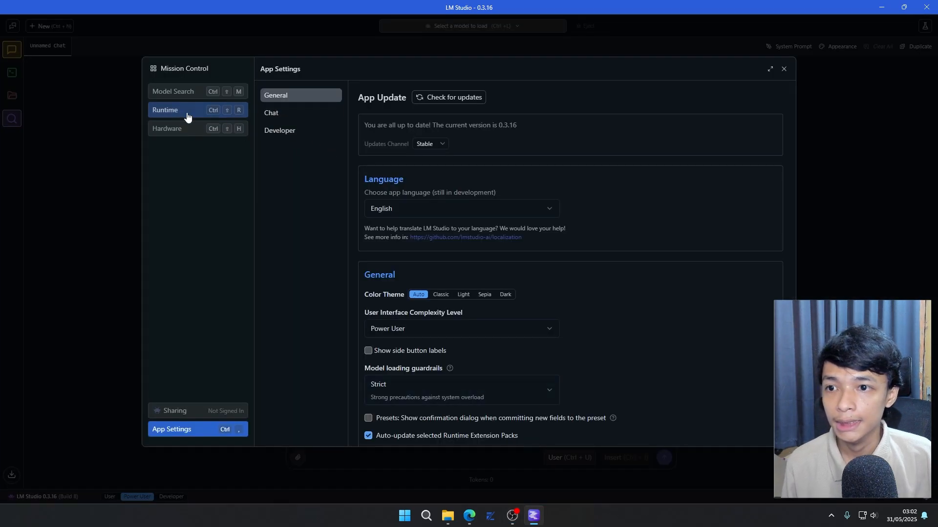
{"action": "left_click", "coordinate": [175, 94]}
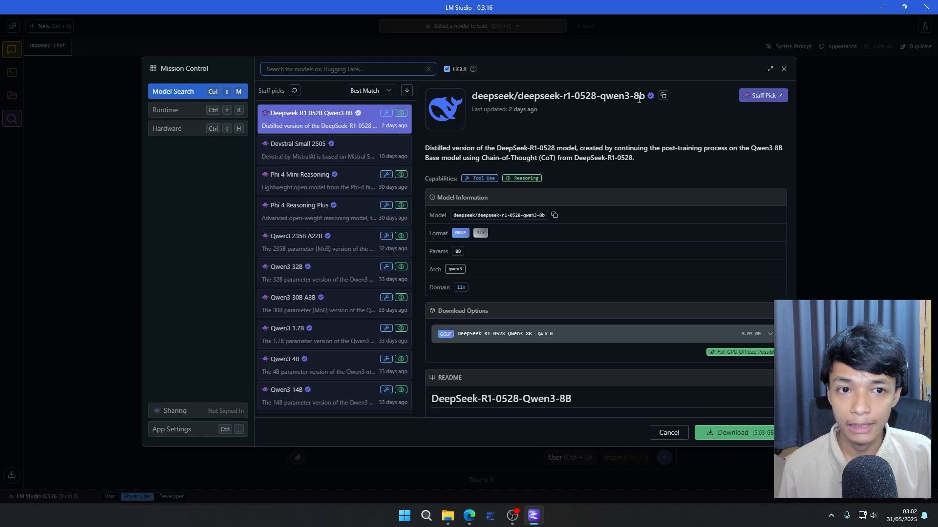
{"action": "left_click_drag", "start_coordinate": [636, 95], "coordinate": [603, 93]}
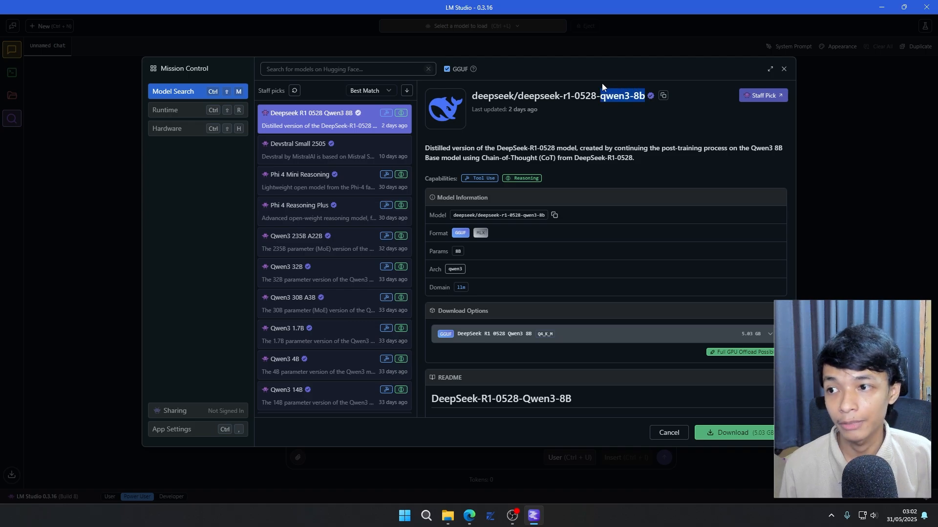
{"action": "left_click", "coordinate": [613, 107]}
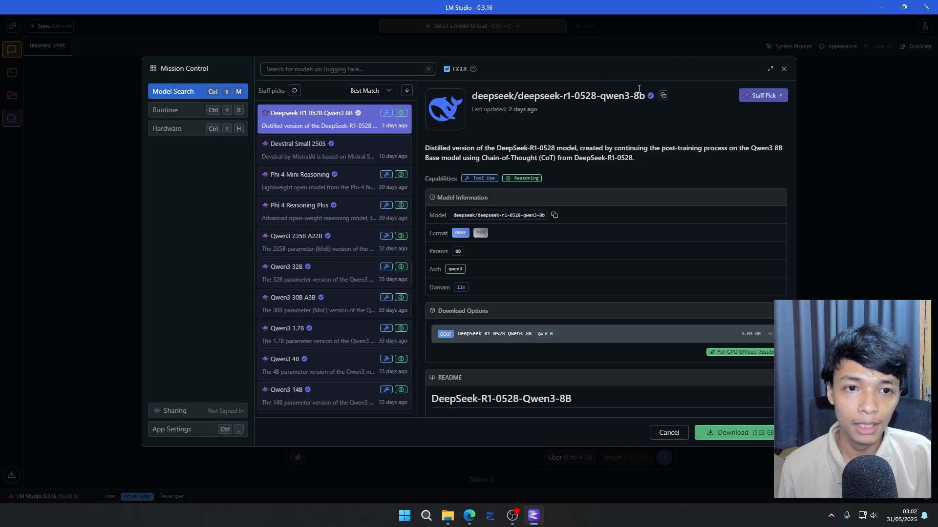
{"action": "left_click", "coordinate": [723, 434]}
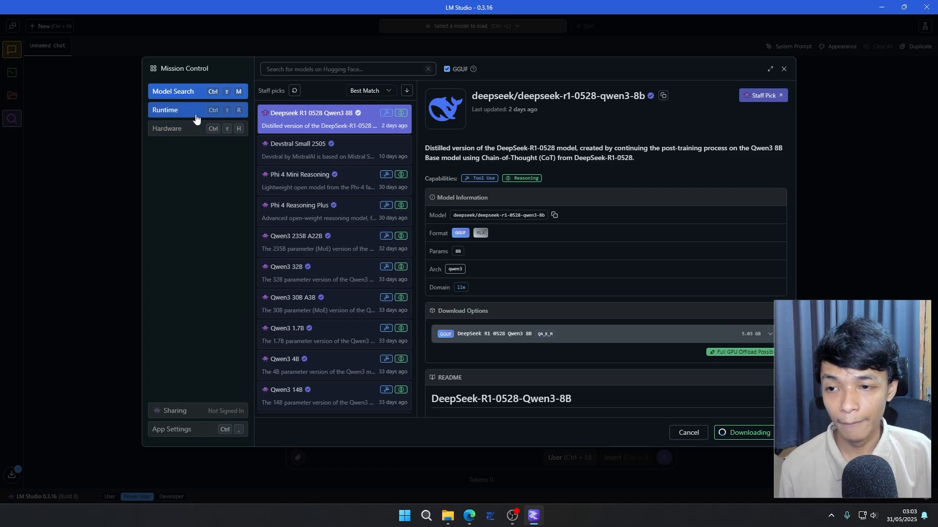
- Examine the Vulkan llama.cpp runtime engine and the GPU listed in the hardware settings
{"action": "left_click", "coordinate": [196, 119]}
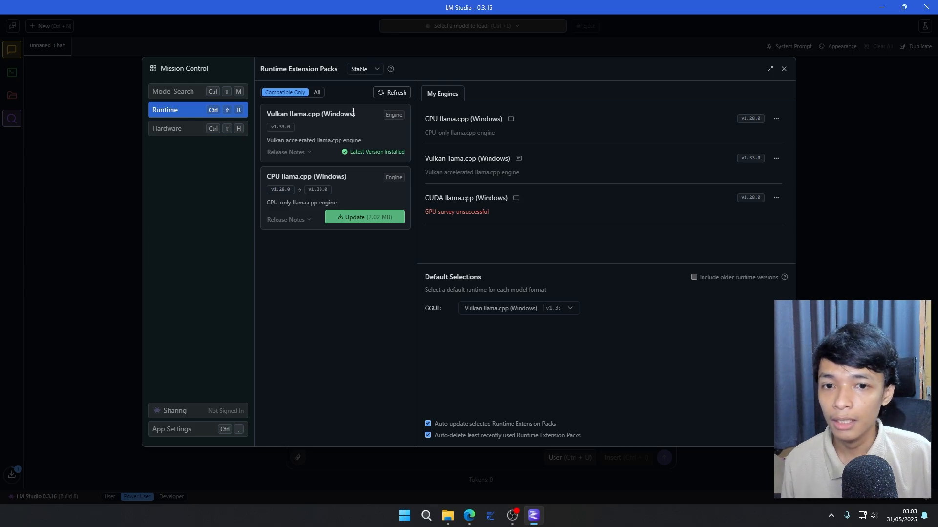
{"action": "left_click_drag", "start_coordinate": [456, 162], "coordinate": [476, 162]}
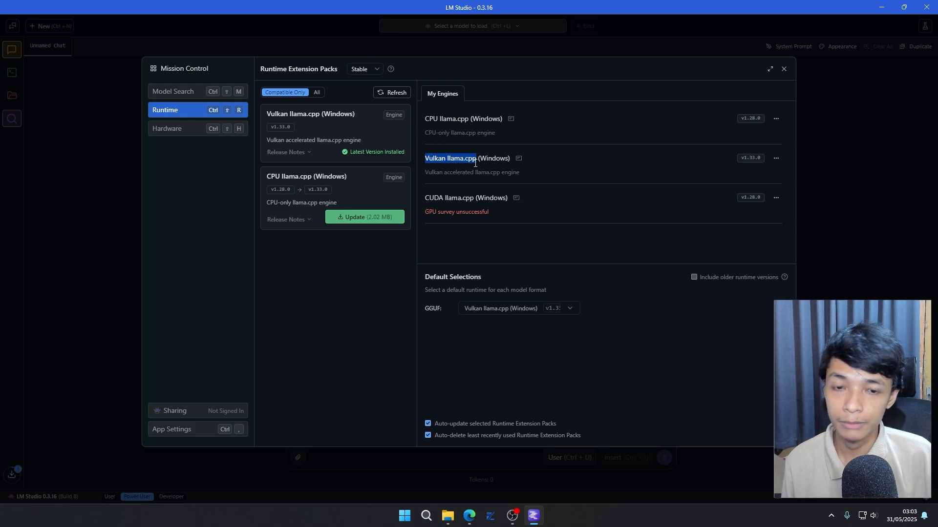
{"action": "left_click", "coordinate": [468, 163]}
{"action": "left_click", "coordinate": [171, 130]}
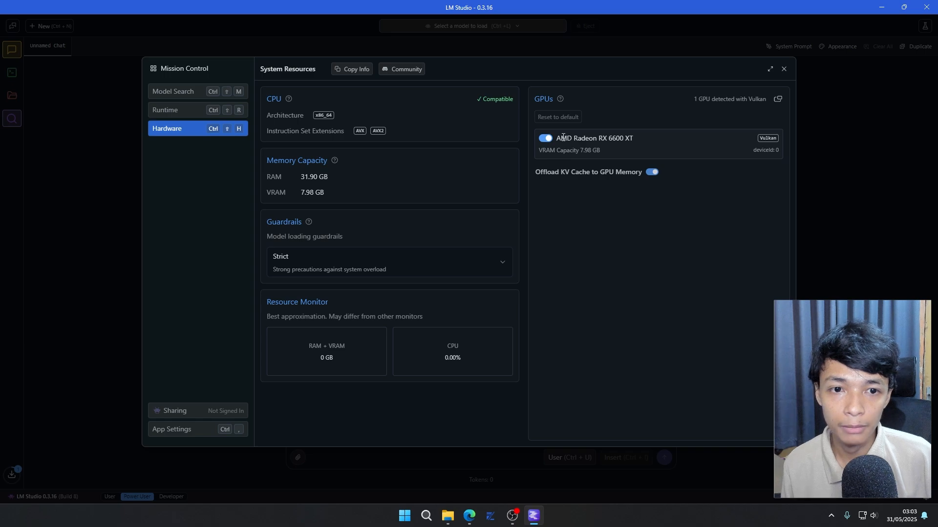
{"action": "left_click_drag", "start_coordinate": [561, 138], "coordinate": [626, 140]}
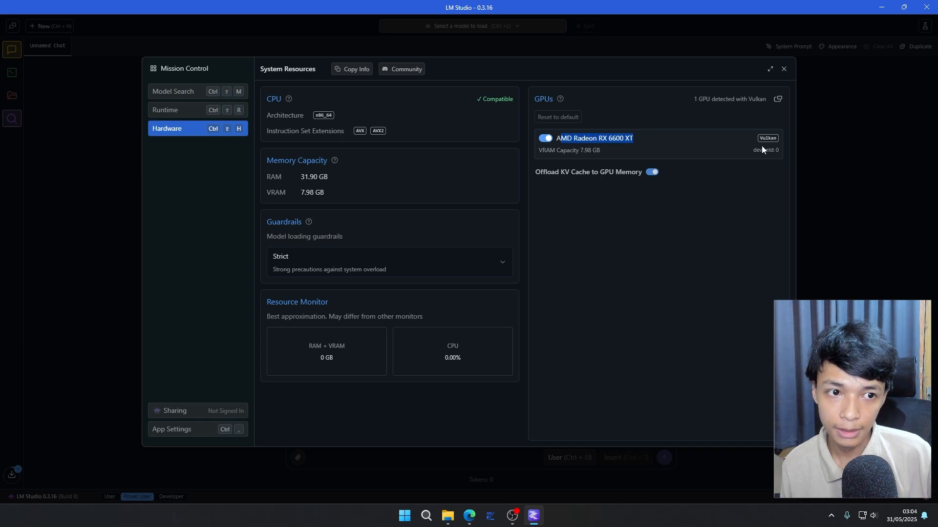
{"action": "left_click", "coordinate": [774, 140]}
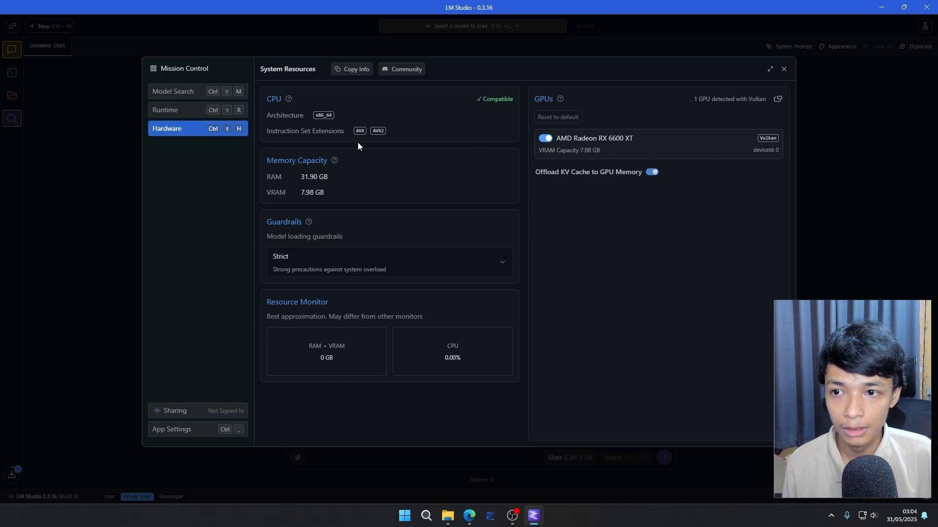
- Examine the status of the CUDA llama.cpp engine among the installed runtimes
{"action": "left_click", "coordinate": [211, 112]}
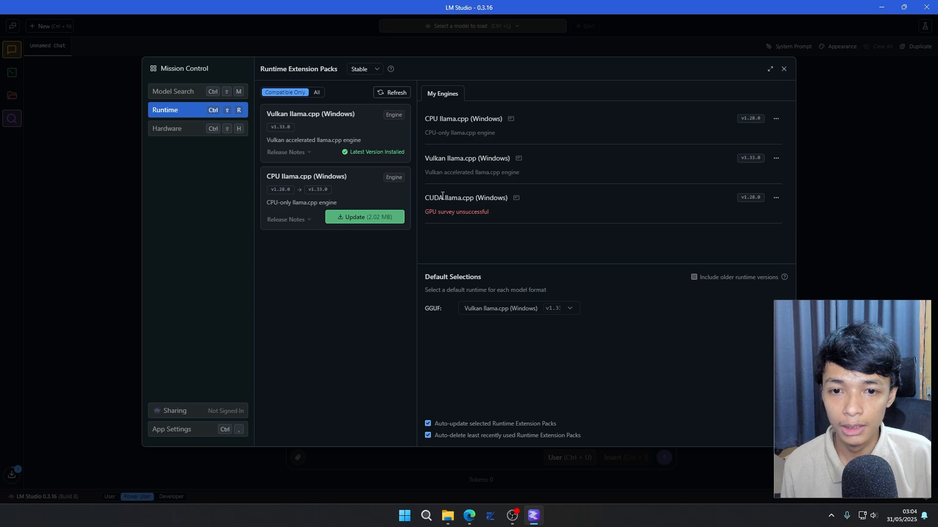
{"action": "left_click_drag", "start_coordinate": [427, 198], "coordinate": [473, 199]}
{"action": "left_click", "coordinate": [470, 219]}
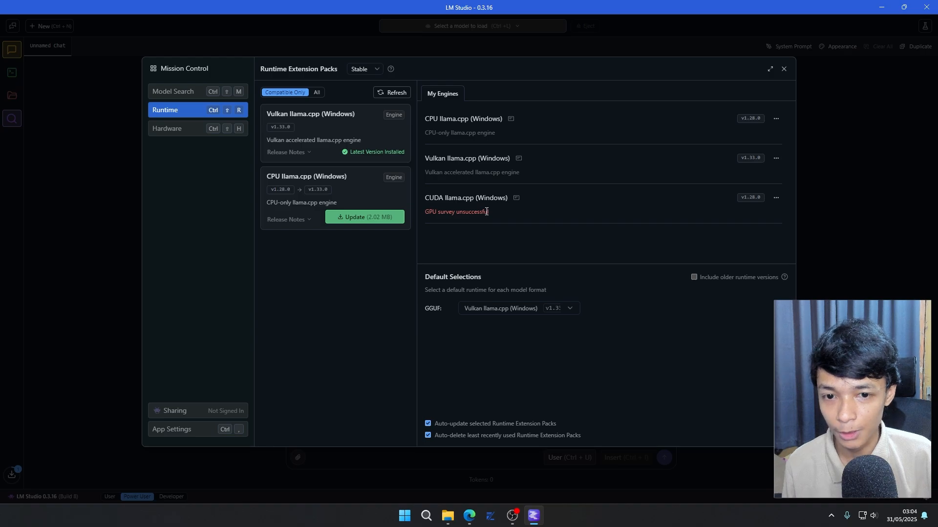
{"action": "left_click_drag", "start_coordinate": [491, 212], "coordinate": [423, 212]}
{"action": "left_click", "coordinate": [444, 213]}
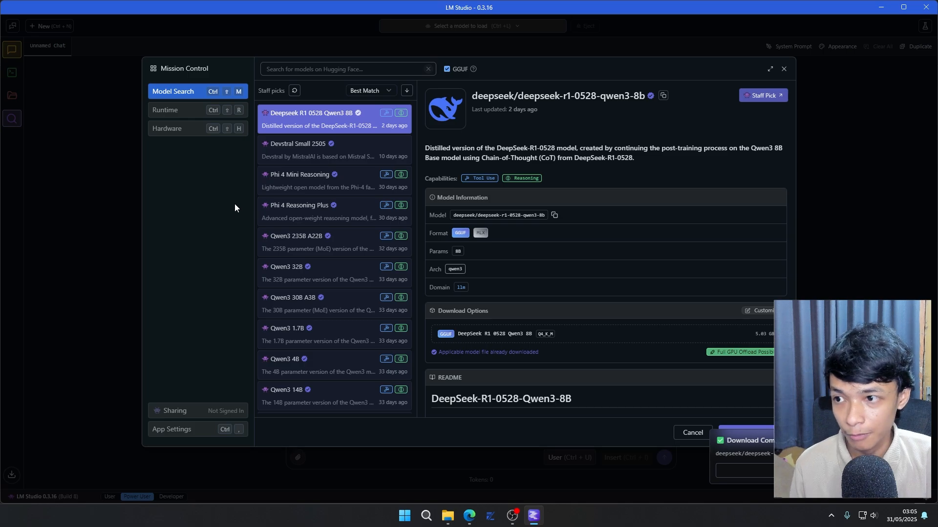
- Close Mission Control and check for the downloaded deepseek-r1-0528-qwen3-8b model among the local models
{"action": "left_click", "coordinate": [784, 69]}
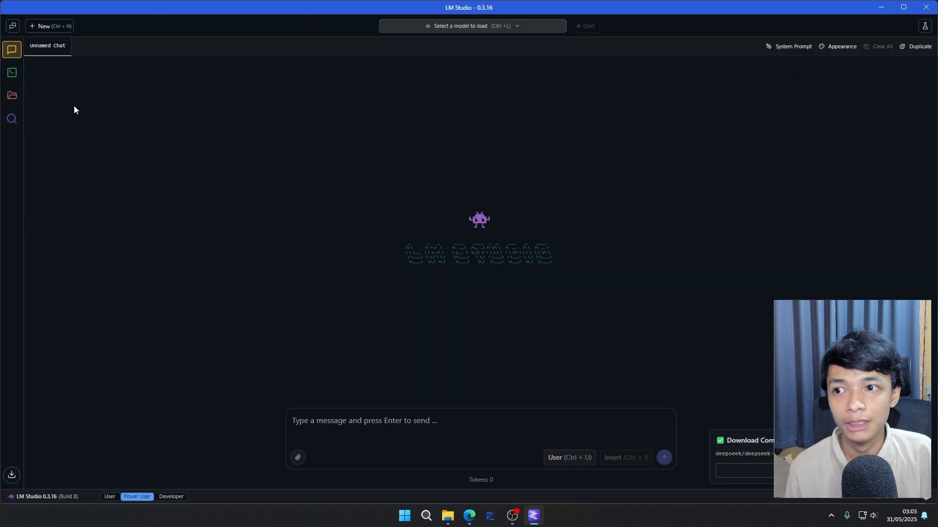
{"action": "left_click", "coordinate": [12, 95]}
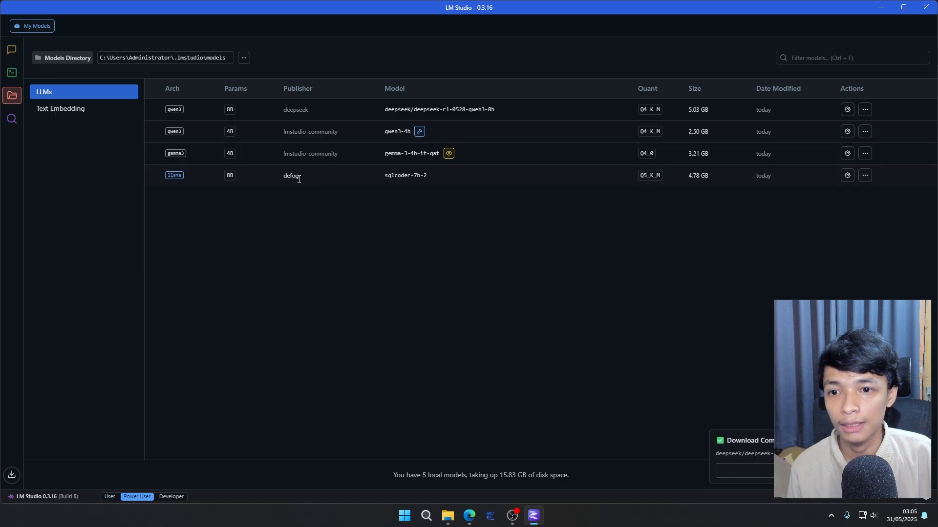
{"action": "left_click_drag", "start_coordinate": [381, 110], "coordinate": [498, 110]}
{"action": "left_click", "coordinate": [497, 110]}
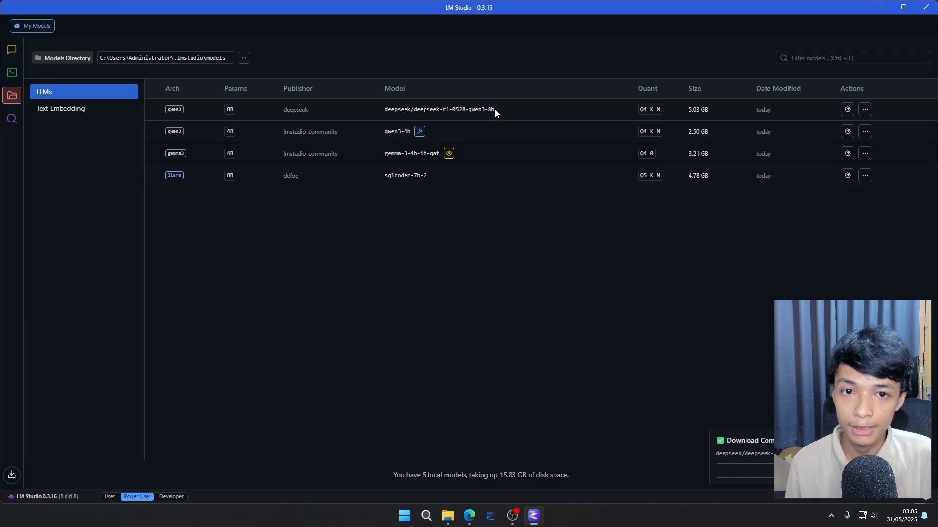
- Return to the chat and load the Deepseek R1 0528 Qwen3 8B model
{"action": "left_click", "coordinate": [13, 57]}
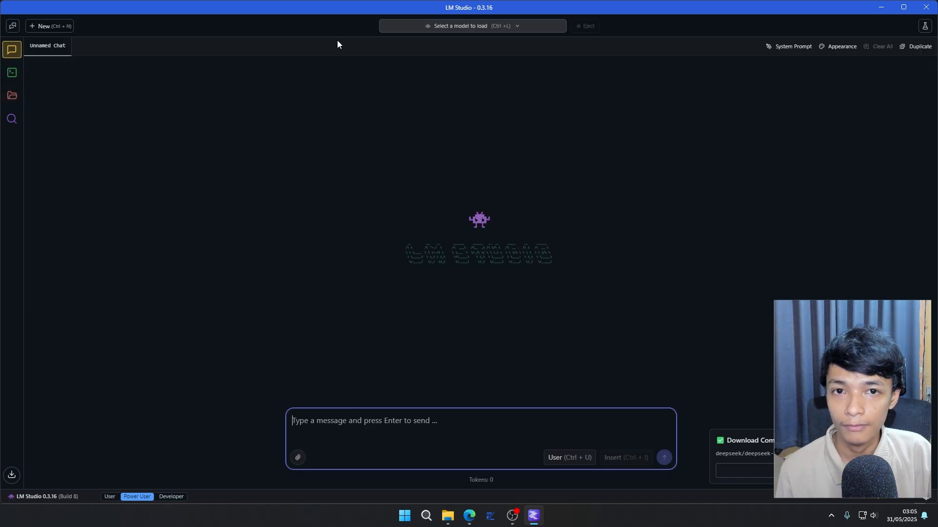
{"action": "left_click", "coordinate": [527, 27]}
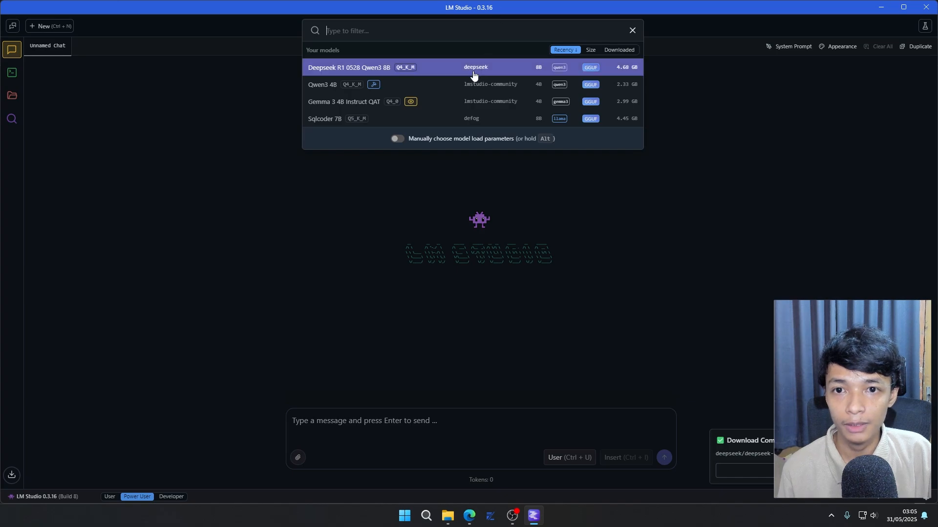
{"action": "left_click", "coordinate": [439, 68]}
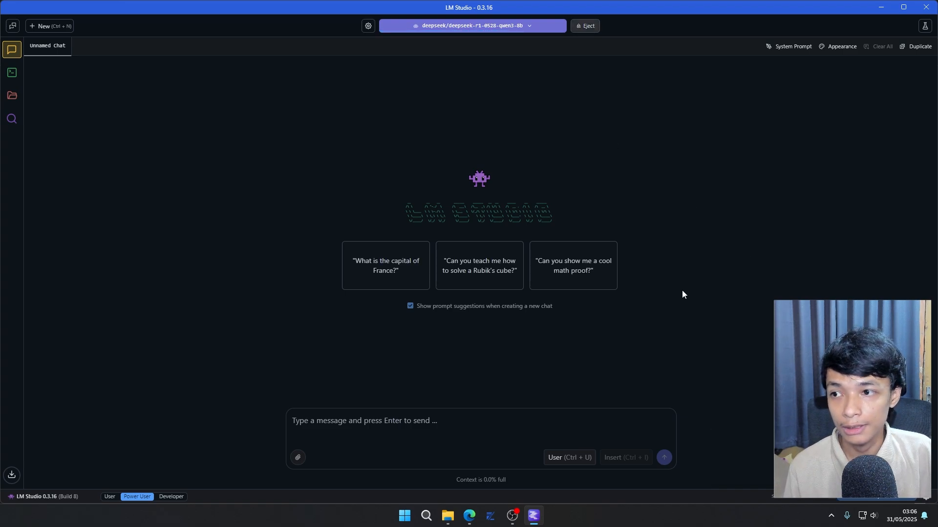
- Send the suggested prompt "What is the capital of France?" and expand the model's thoughts to read its reasoning
{"action": "left_click", "coordinate": [381, 413]}
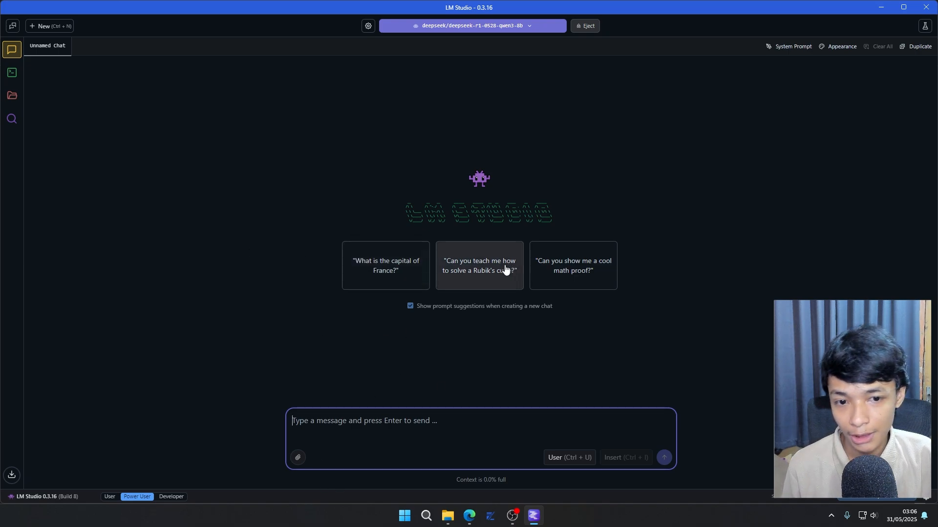
{"action": "left_click", "coordinate": [383, 268]}
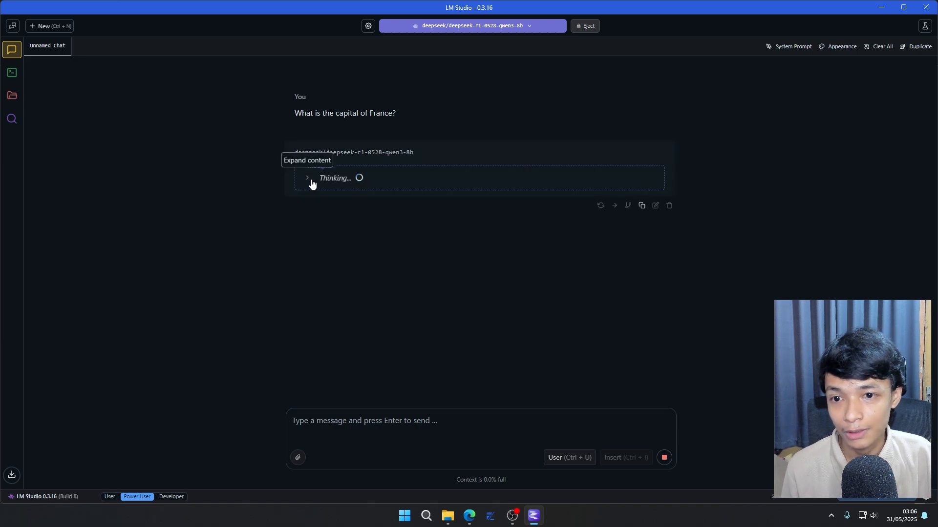
{"action": "left_click", "coordinate": [308, 179]}
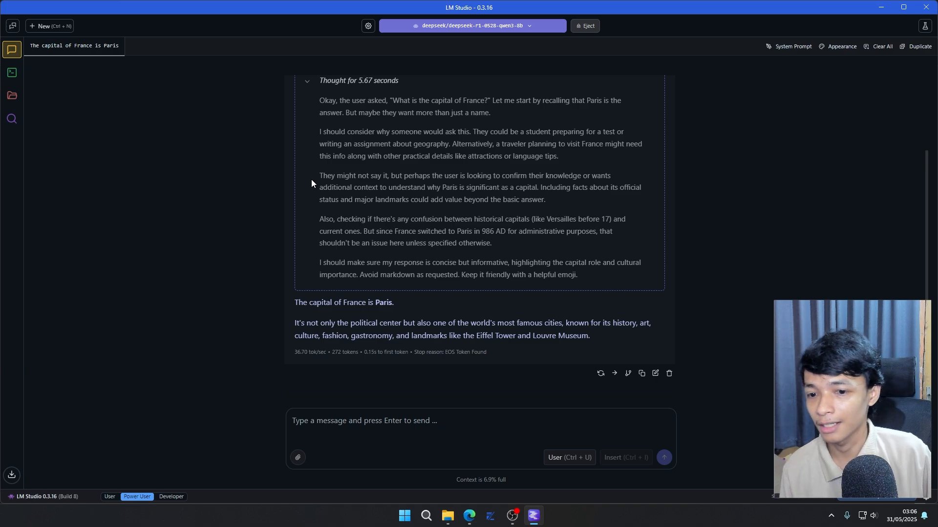
{"action": "scroll", "coordinate": [342, 263], "scroll_direction": "up", "scroll_amount": 2}
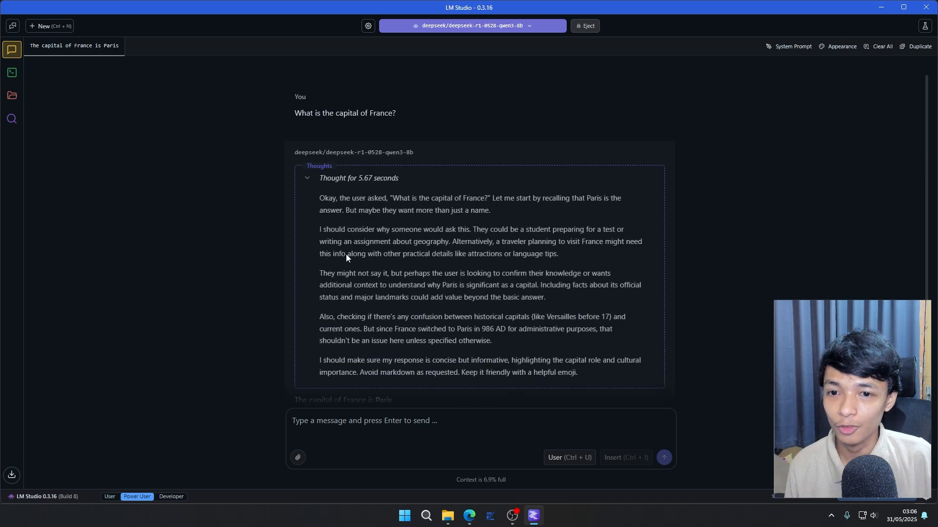
- Toggle the thoughts section of the capital of France answer and leave it collapsed above the final reply
{"action": "left_click", "coordinate": [314, 181]}
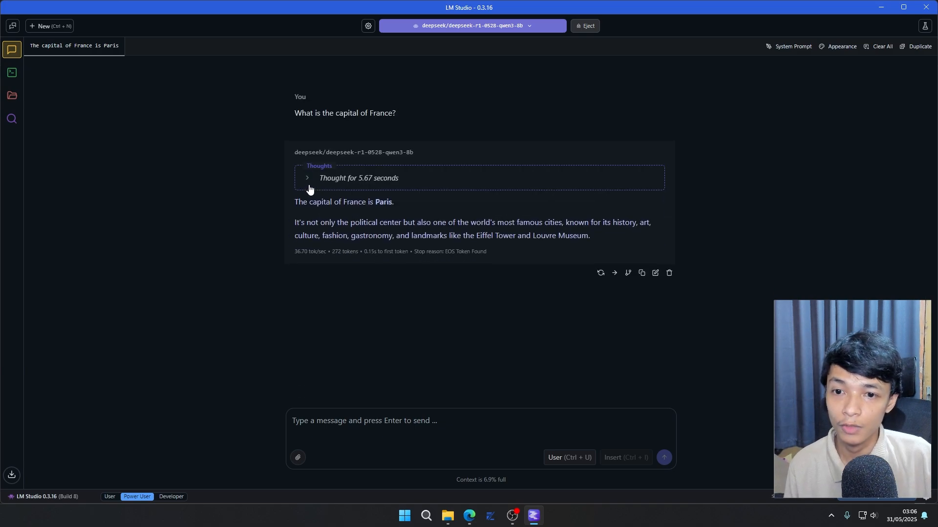
{"action": "left_click", "coordinate": [374, 182]}
{"action": "left_click", "coordinate": [366, 182]}
{"action": "left_click", "coordinate": [367, 182]}
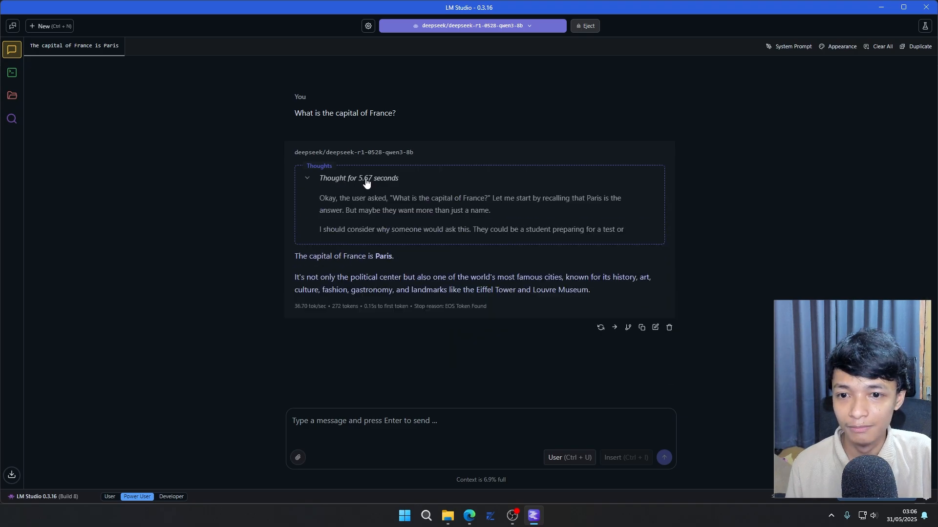
{"action": "scroll", "coordinate": [360, 198], "scroll_direction": "down", "scroll_amount": 2}
{"action": "scroll", "coordinate": [351, 188], "scroll_direction": "up", "scroll_amount": 2}
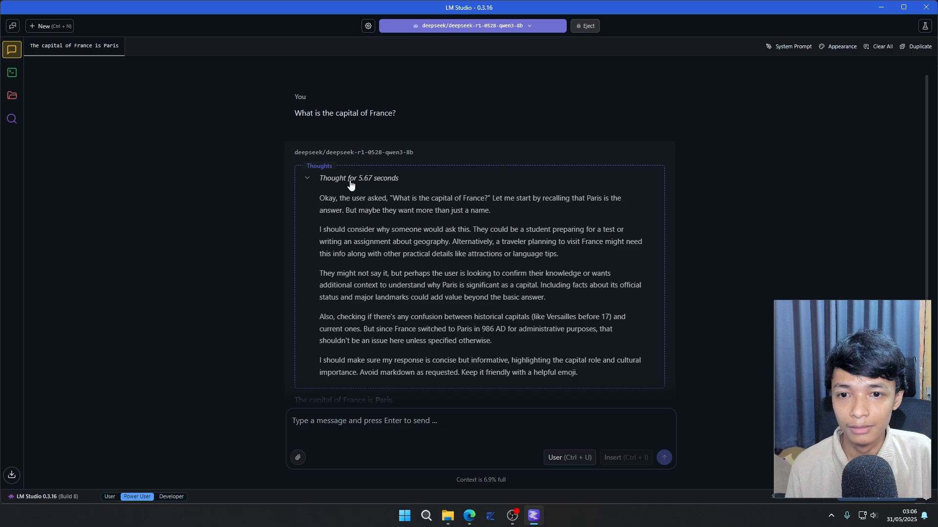
{"action": "left_click", "coordinate": [328, 184]}
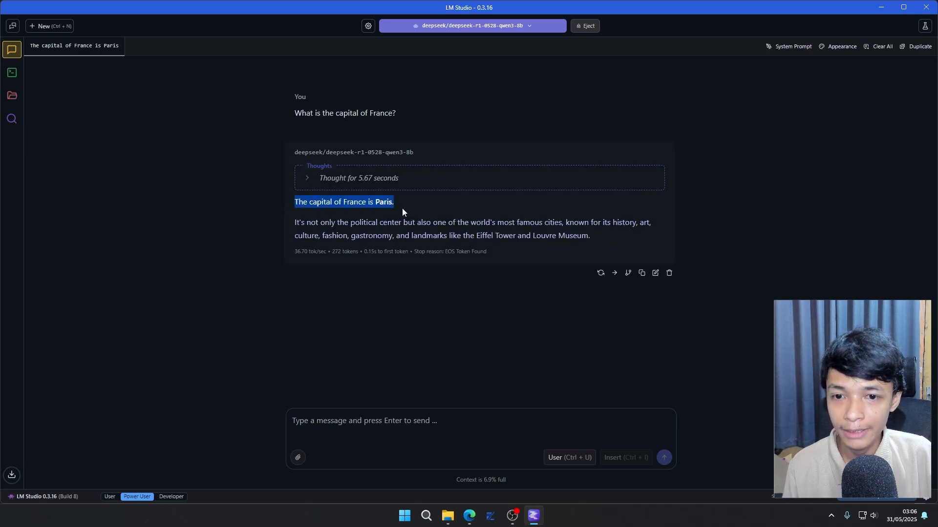
- Examine the final answer about France's capital and the generation speed and token statistics beneath it
{"action": "left_click", "coordinate": [396, 218]}
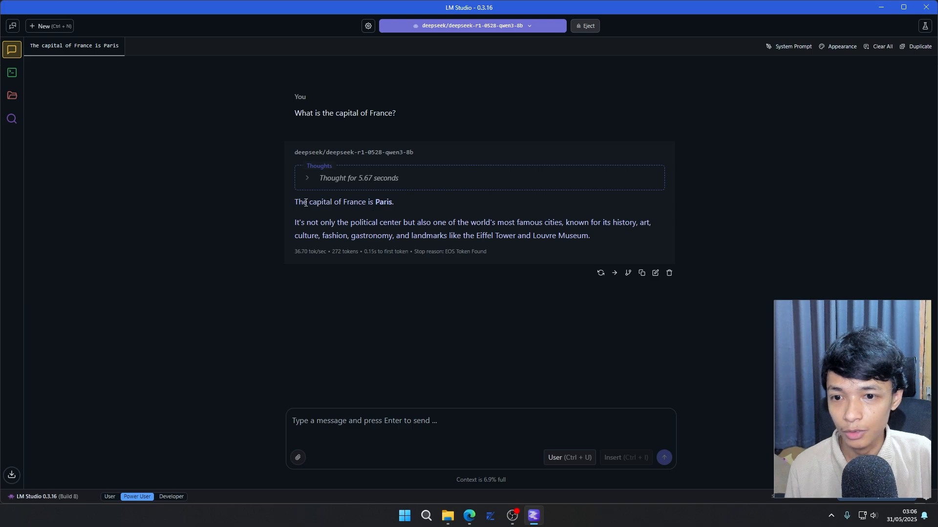
{"action": "left_click_drag", "start_coordinate": [294, 202], "coordinate": [404, 206]}
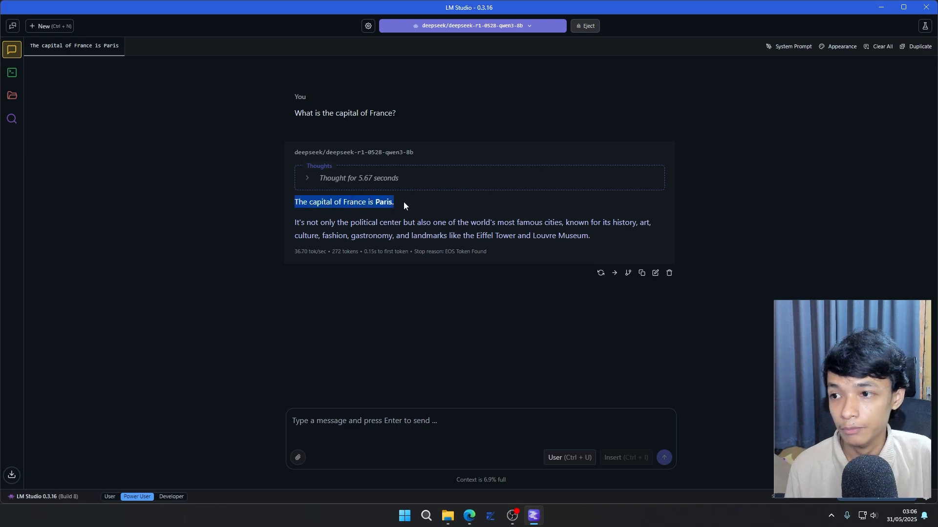
{"action": "left_click", "coordinate": [318, 215]}
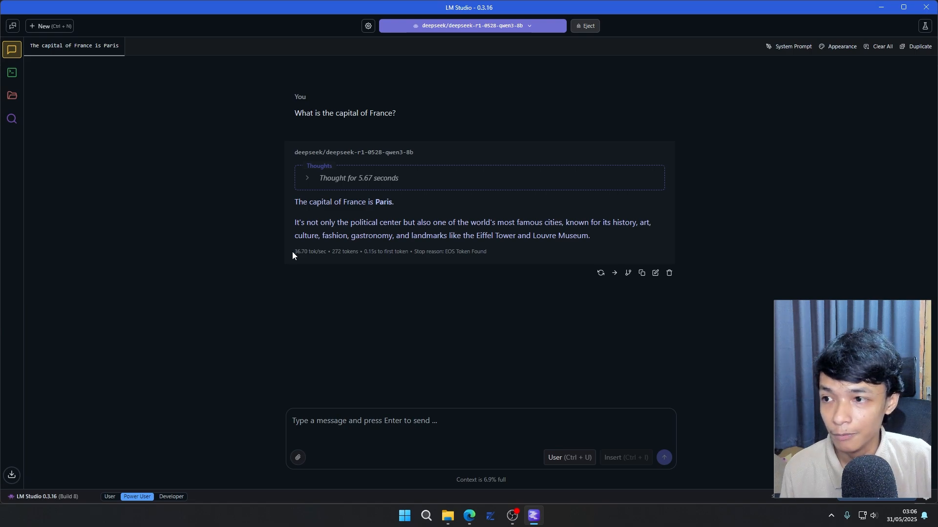
{"action": "left_click_drag", "start_coordinate": [293, 252], "coordinate": [326, 253]}
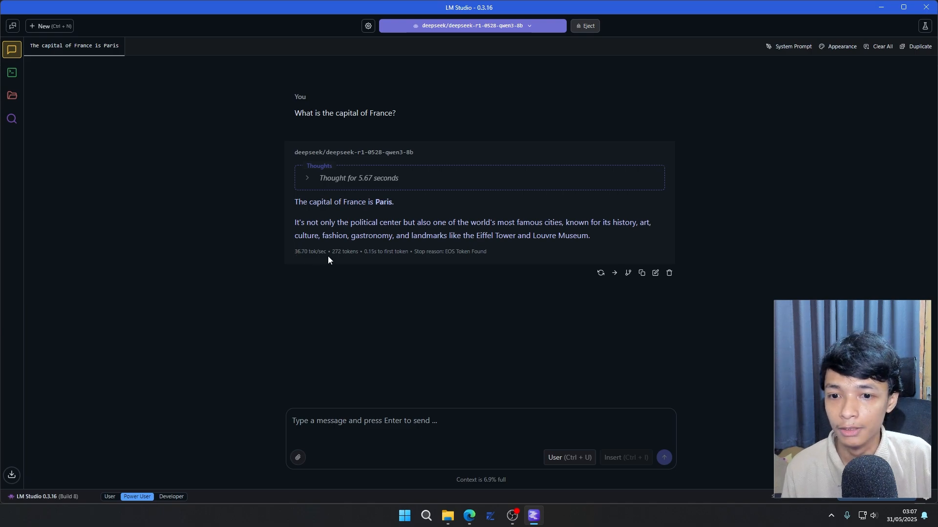
{"action": "left_click_drag", "start_coordinate": [333, 252], "coordinate": [358, 255]}
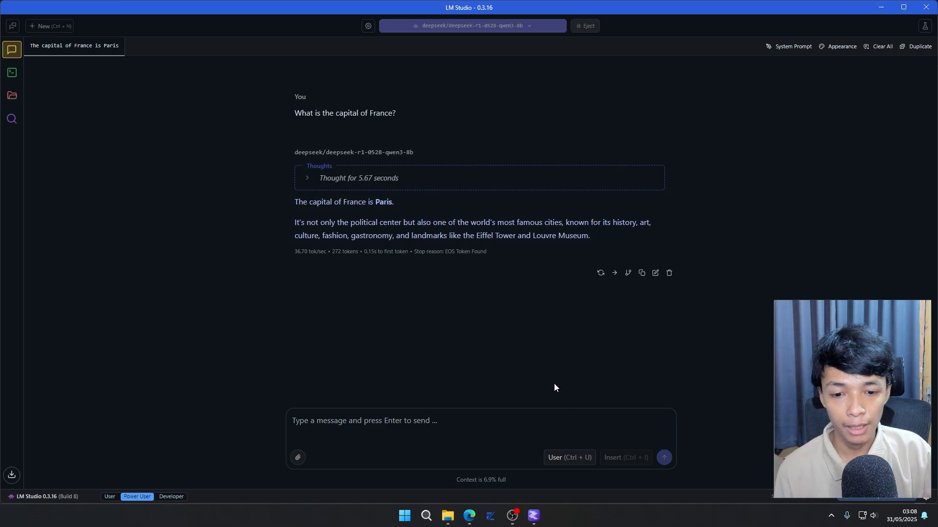
- Open Task Manager and display the performance graphs of GPU 0
{"action": "right_click", "coordinate": [619, 517]}
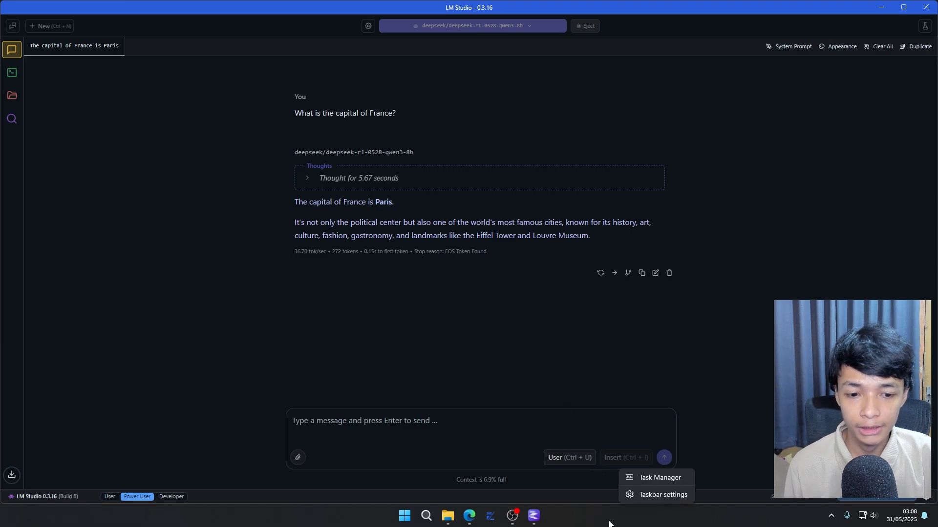
{"action": "left_click", "coordinate": [655, 477]}
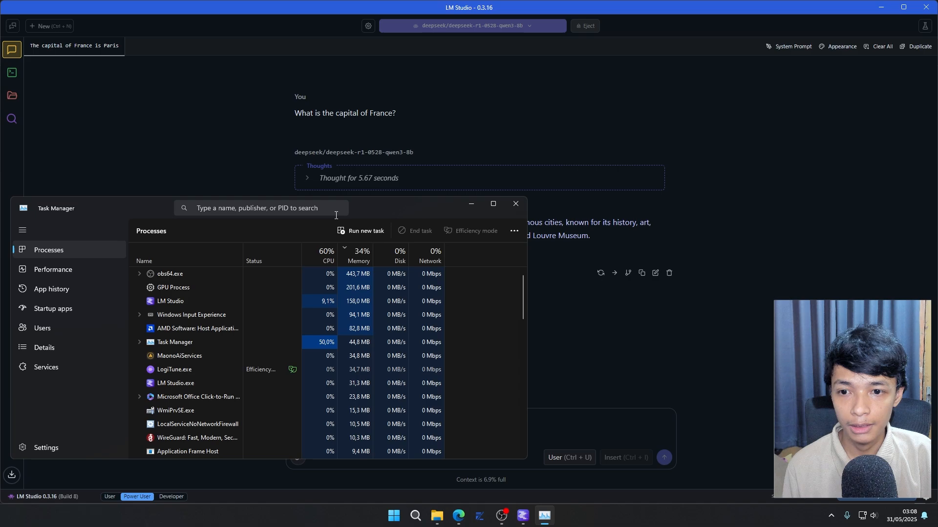
{"action": "left_click_drag", "start_coordinate": [361, 211], "coordinate": [564, 123]}
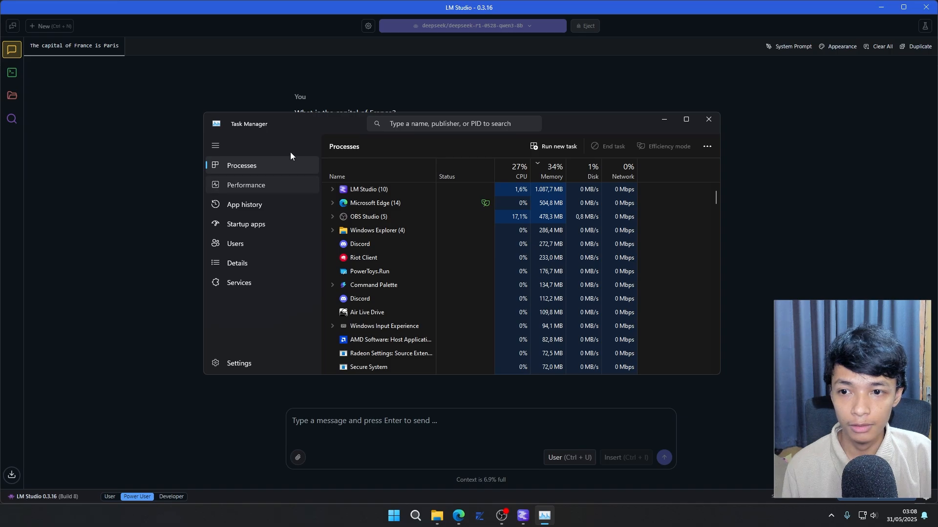
{"action": "left_click", "coordinate": [289, 183]}
{"action": "scroll", "coordinate": [381, 235], "scroll_direction": "down", "scroll_amount": 2}
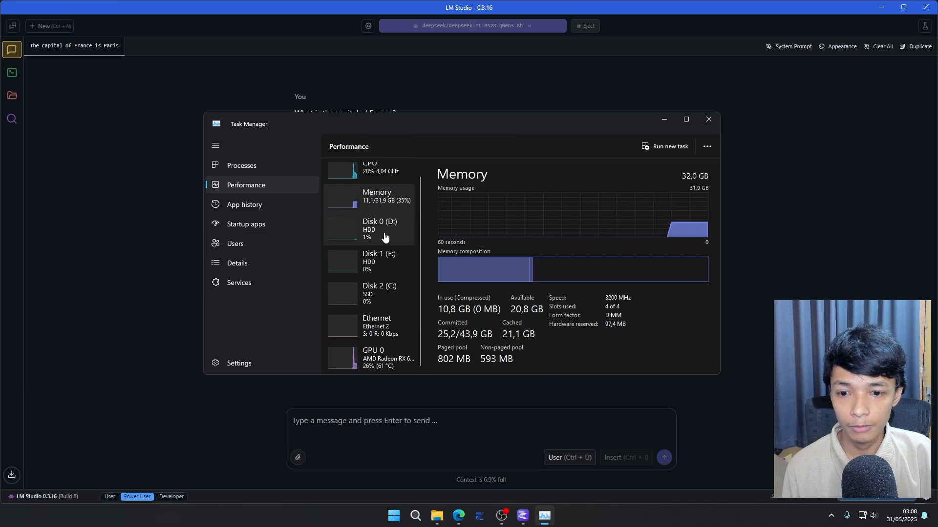
{"action": "left_click", "coordinate": [393, 361]}
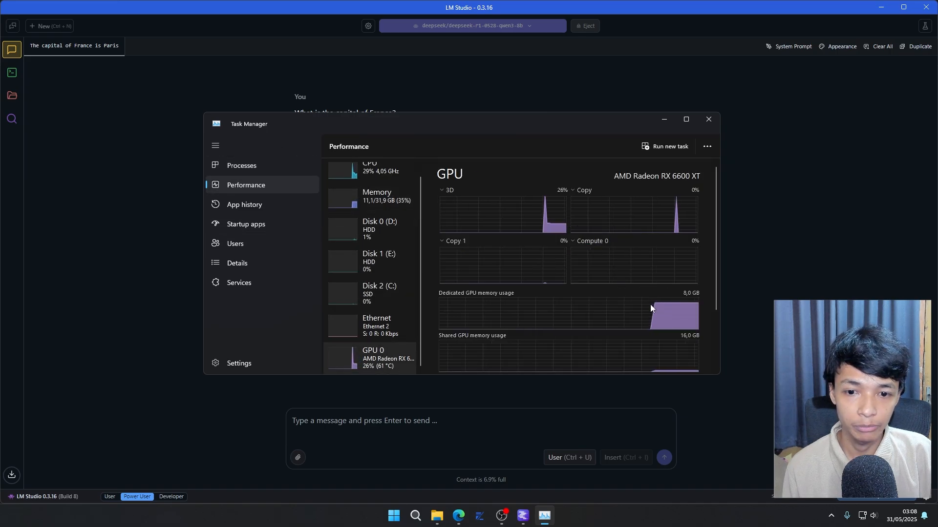
- Examine the GPU's utilization, dedicated and shared memory, and temperature, and reposition the Task Manager window
{"action": "scroll", "coordinate": [564, 264], "scroll_direction": "down", "scroll_amount": 1}
{"action": "scroll", "coordinate": [559, 254], "scroll_direction": "up", "scroll_amount": 1}
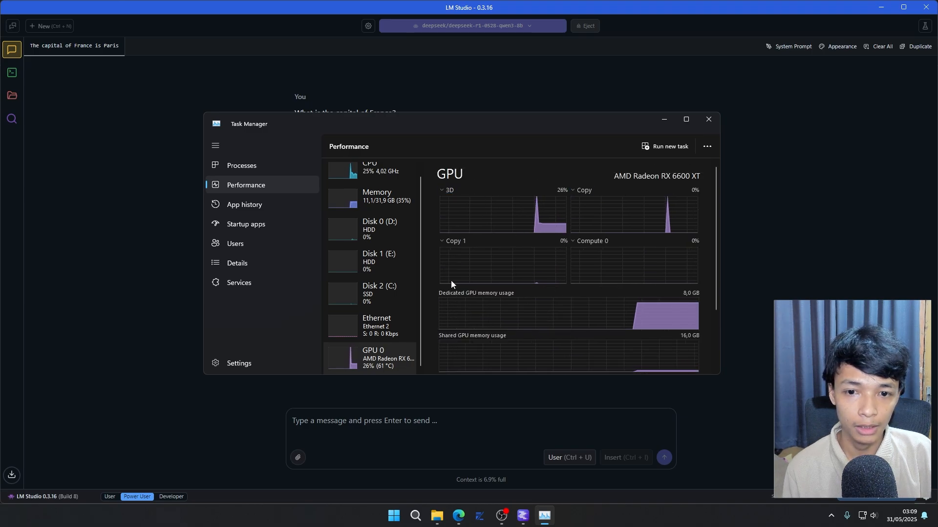
{"action": "scroll", "coordinate": [455, 239], "scroll_direction": "down", "scroll_amount": 1}
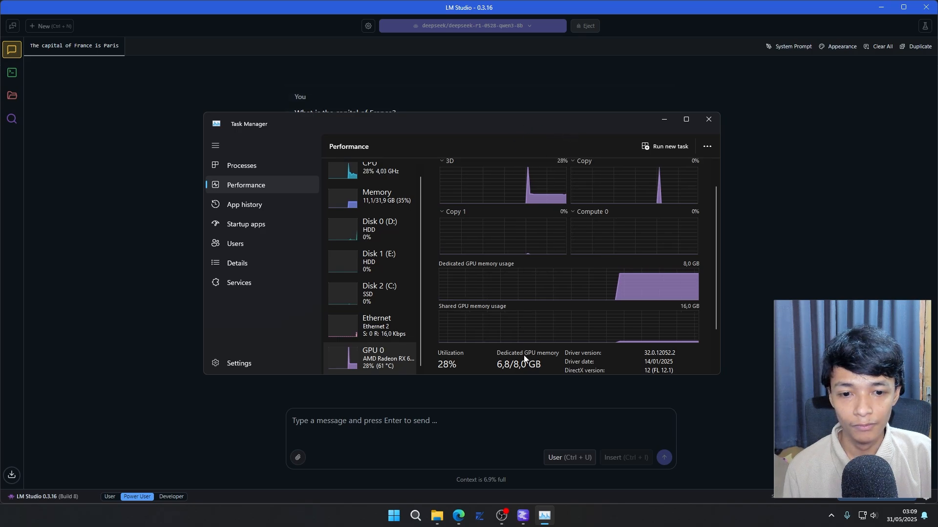
{"action": "scroll", "coordinate": [521, 371], "scroll_direction": "down", "scroll_amount": 2}
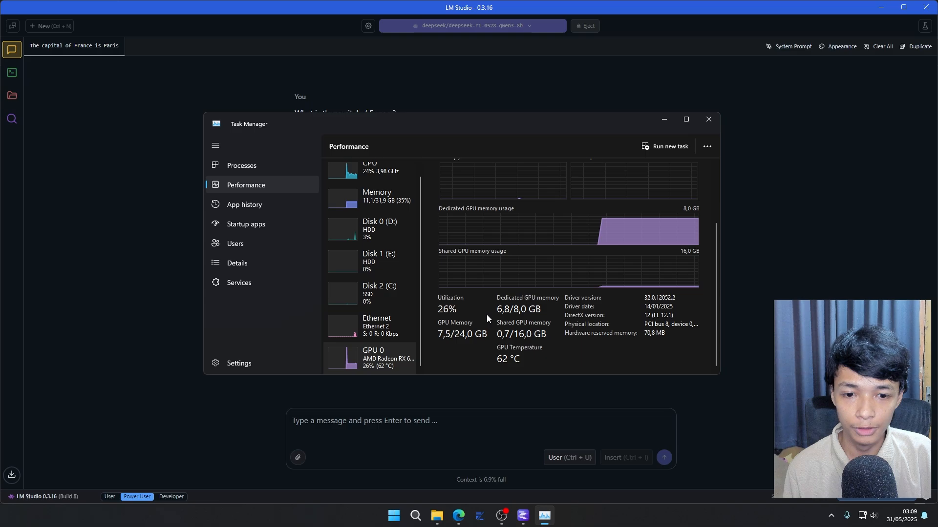
{"action": "scroll", "coordinate": [489, 309], "scroll_direction": "up", "scroll_amount": 1}
{"action": "left_click_drag", "start_coordinate": [549, 127], "coordinate": [647, 70]}
- Return to LM Studio, send the suggested prompt "Can you show me a cool math proof?" in a new chat, and read the response
{"action": "left_click", "coordinate": [765, 419]}
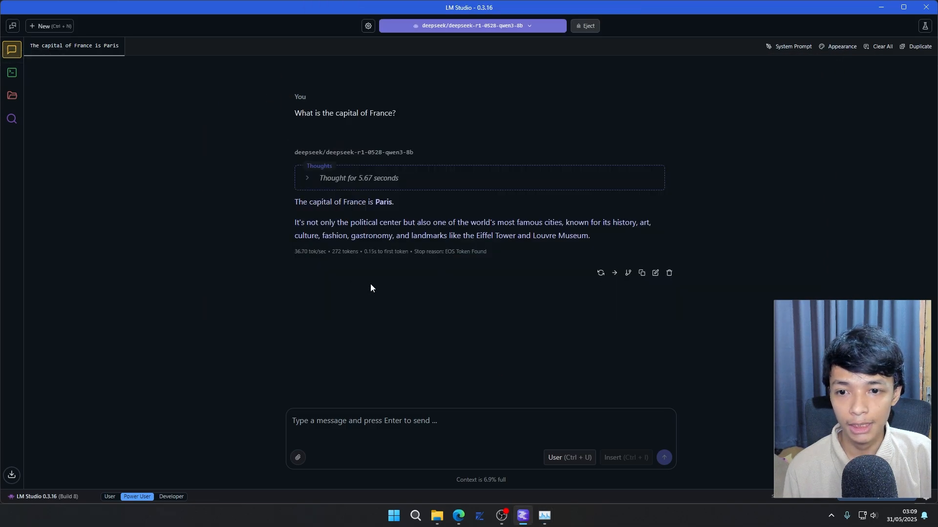
{"action": "left_click", "coordinate": [47, 25]}
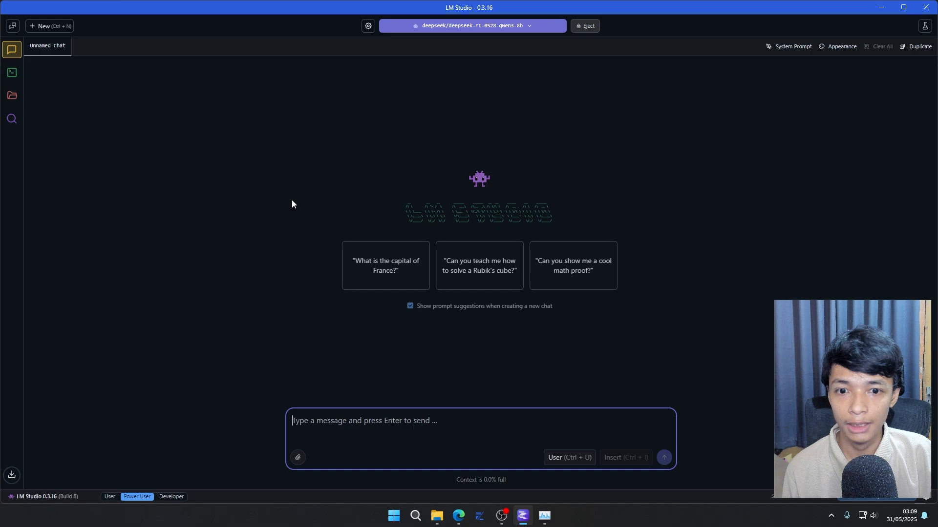
{"action": "left_click", "coordinate": [562, 282]}
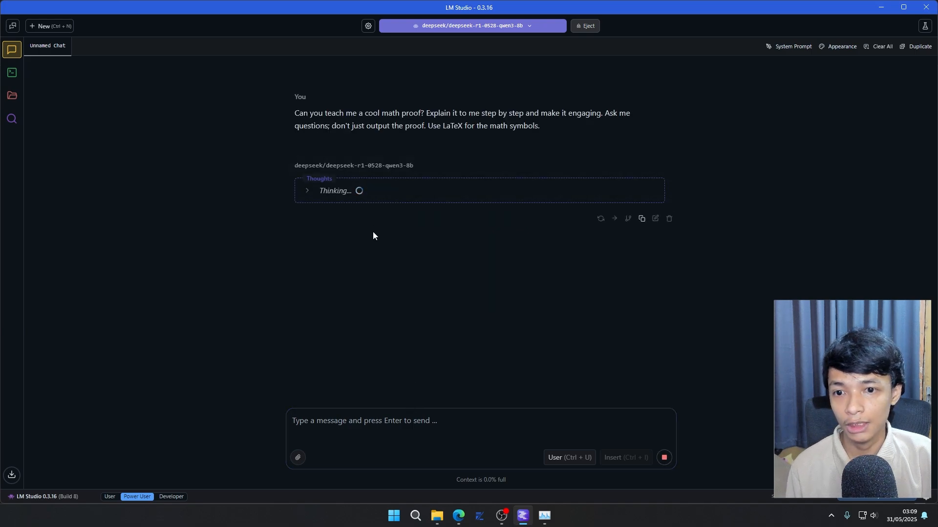
{"action": "left_click", "coordinate": [315, 195]}
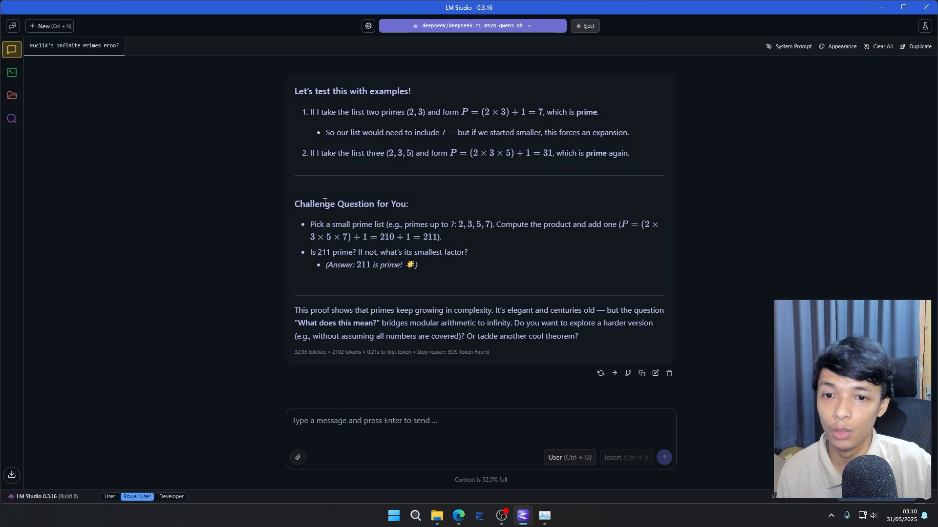
{"action": "scroll", "coordinate": [330, 196], "scroll_direction": "up", "scroll_amount": 2}
{"action": "scroll", "coordinate": [512, 372], "scroll_direction": "up", "scroll_amount": 1}
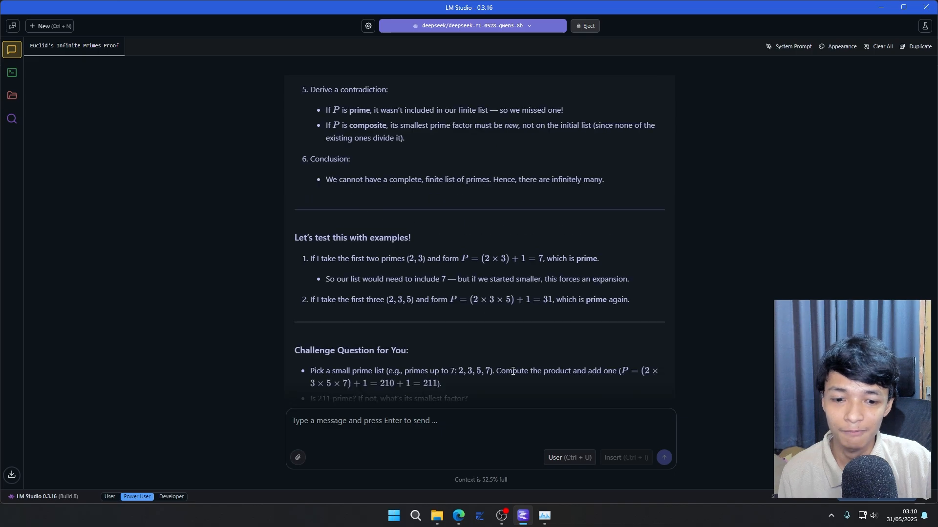
- Switch to Task Manager and examine the GPU's Compute 0 and memory usage graphs after the math proof response
{"action": "left_click", "coordinate": [544, 515]}
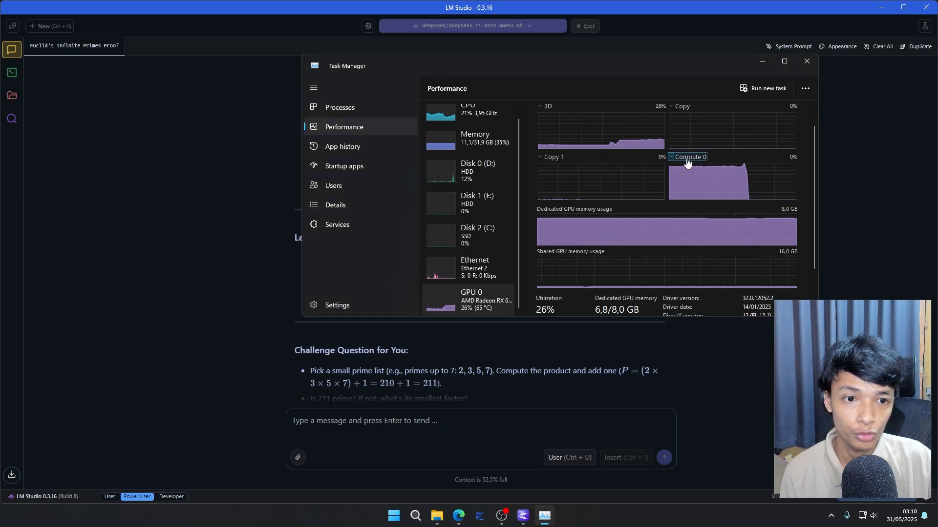
{"action": "scroll", "coordinate": [704, 209], "scroll_direction": "down", "scroll_amount": 1}
{"action": "scroll", "coordinate": [704, 210], "scroll_direction": "down", "scroll_amount": 1}
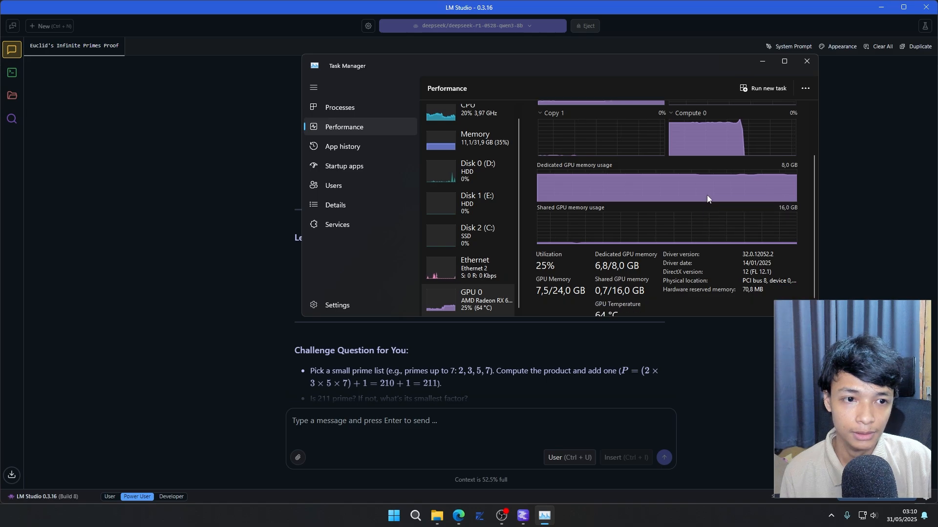
{"action": "scroll", "coordinate": [707, 195], "scroll_direction": "up", "scroll_amount": 2}
{"action": "scroll", "coordinate": [684, 148], "scroll_direction": "up", "scroll_amount": 2}
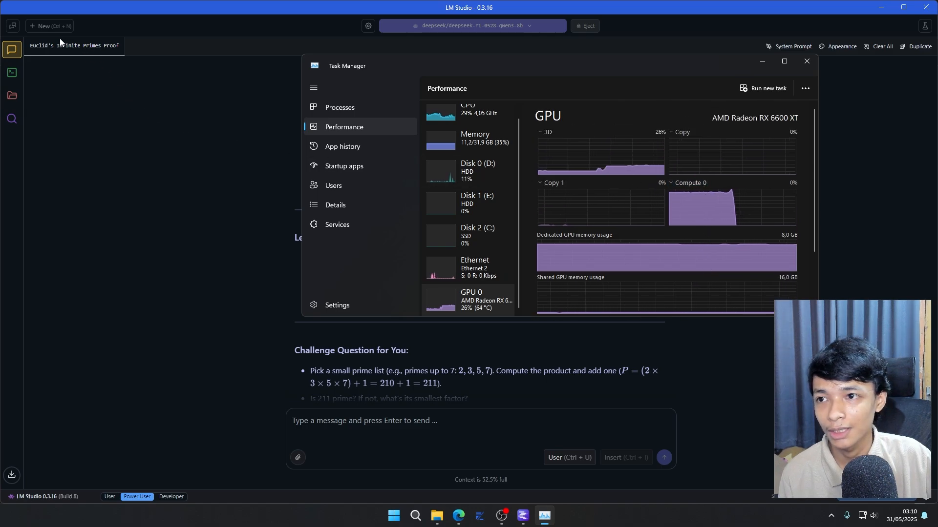
- Start a new LM Studio chat and send the suggested prompt "Can you teach me how to solve a Rubik's cube?"
{"action": "left_click", "coordinate": [43, 25]}
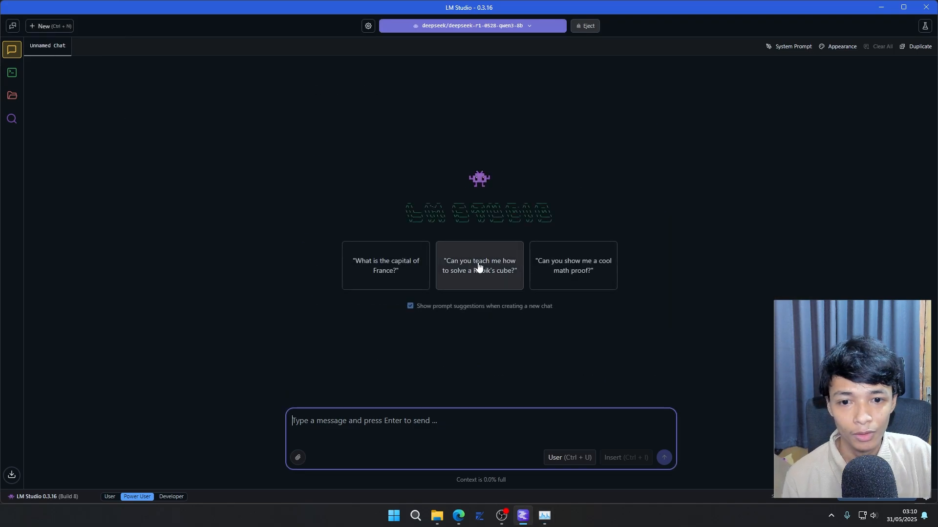
{"action": "left_click", "coordinate": [478, 266]}
- Maximize Task Manager and compare the GPU, CPU and memory usage while the model generates its Rubik's cube answer
{"action": "left_click", "coordinate": [551, 523]}
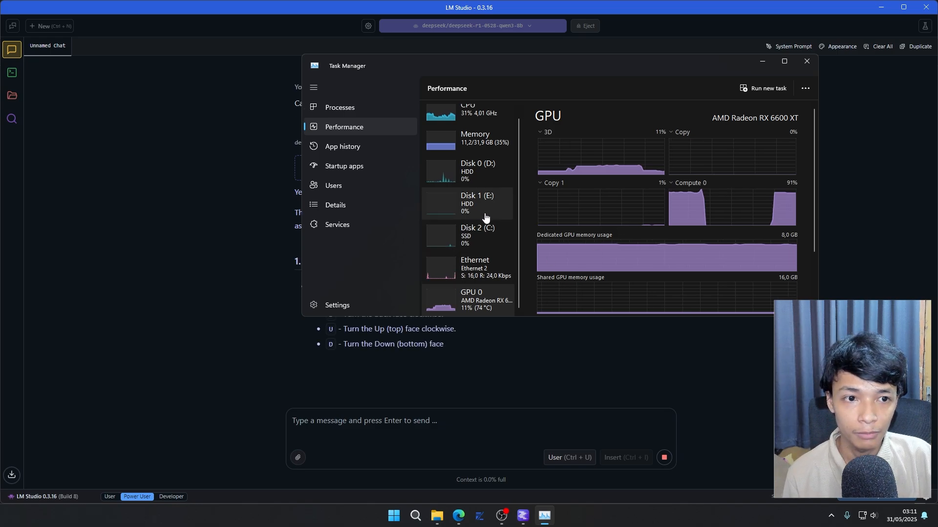
{"action": "left_click", "coordinate": [784, 62]}
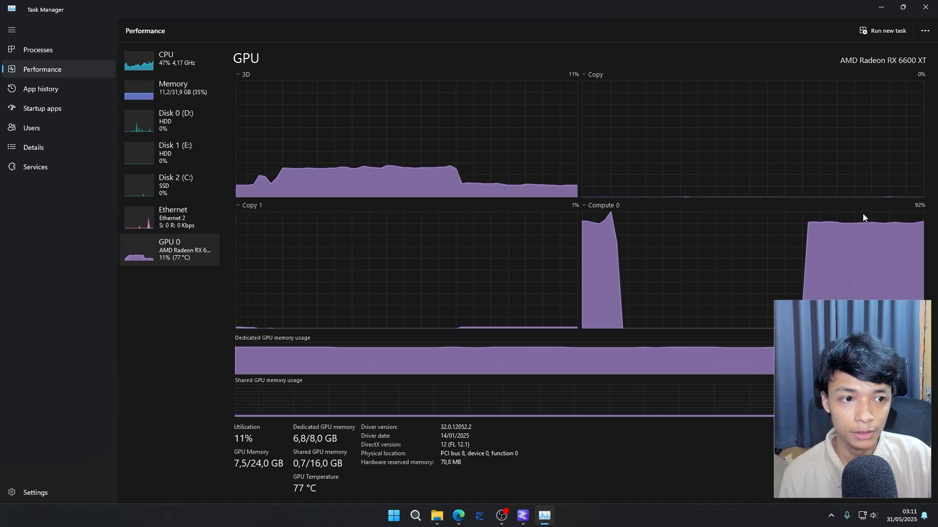
{"action": "left_click", "coordinate": [181, 69]}
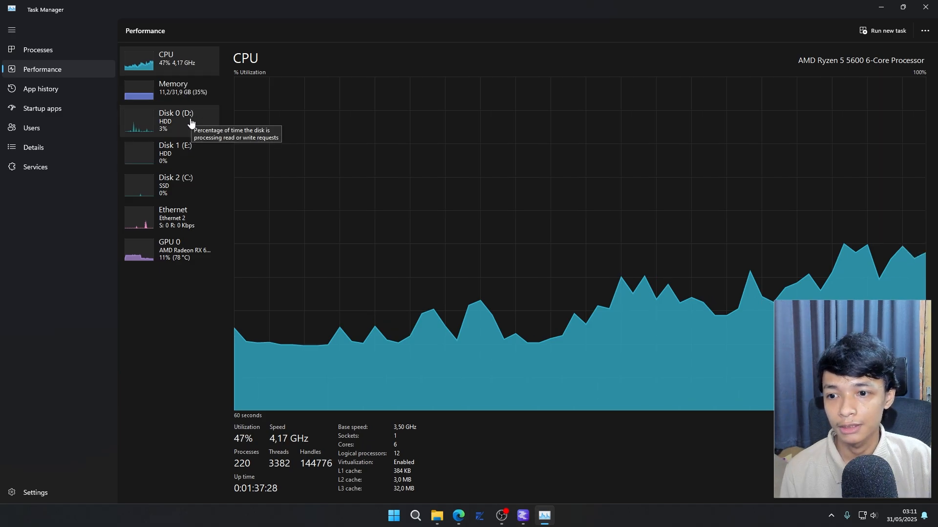
{"action": "left_click", "coordinate": [200, 89]}
{"action": "left_click", "coordinate": [186, 251]}
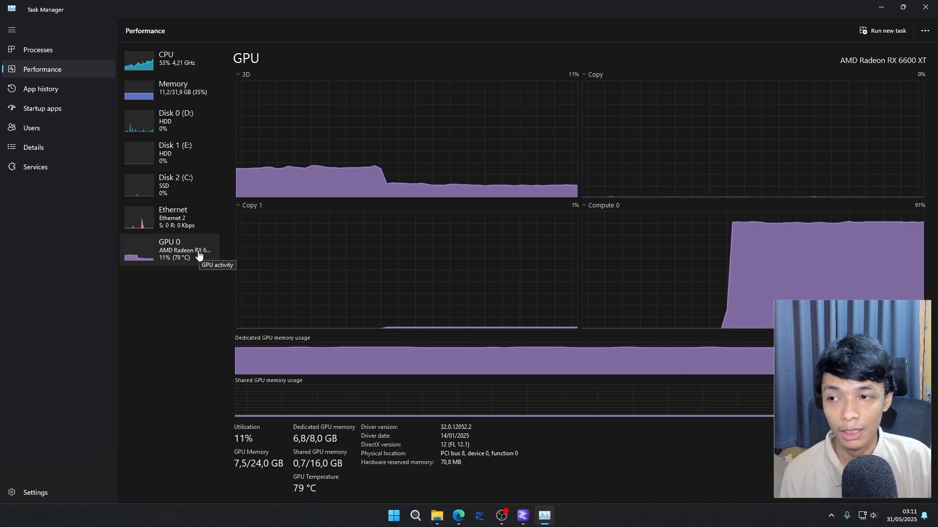
- Minimize Task Manager and read through the model's Rubik's cube guide in LM Studio
{"action": "left_click", "coordinate": [880, 7]}
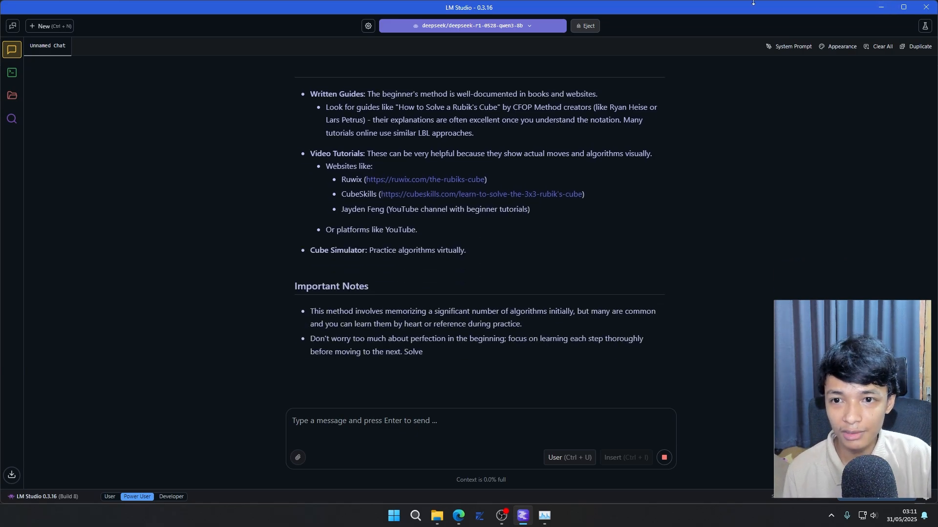
{"action": "scroll", "coordinate": [503, 242], "scroll_direction": "up", "scroll_amount": 15}
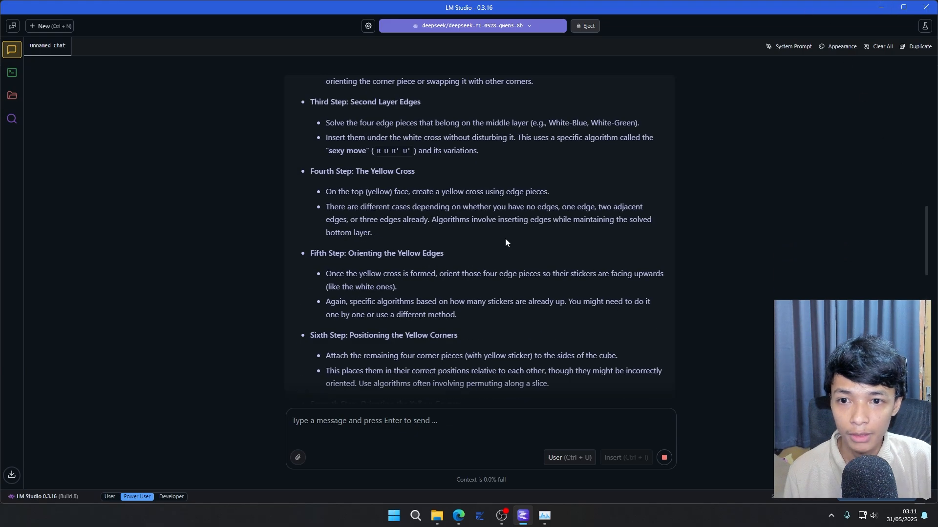
{"action": "scroll", "coordinate": [451, 234], "scroll_direction": "up", "scroll_amount": 9}
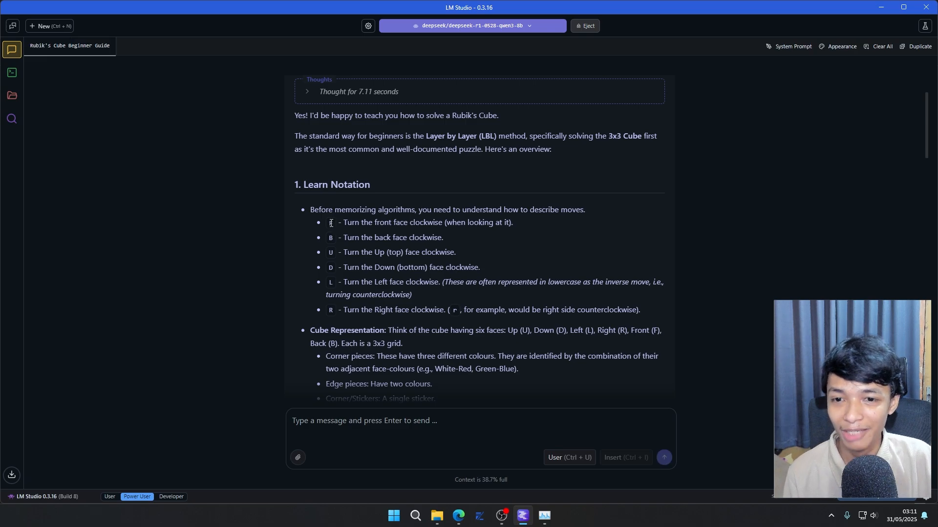
{"action": "scroll", "coordinate": [375, 195], "scroll_direction": "down", "scroll_amount": 4}
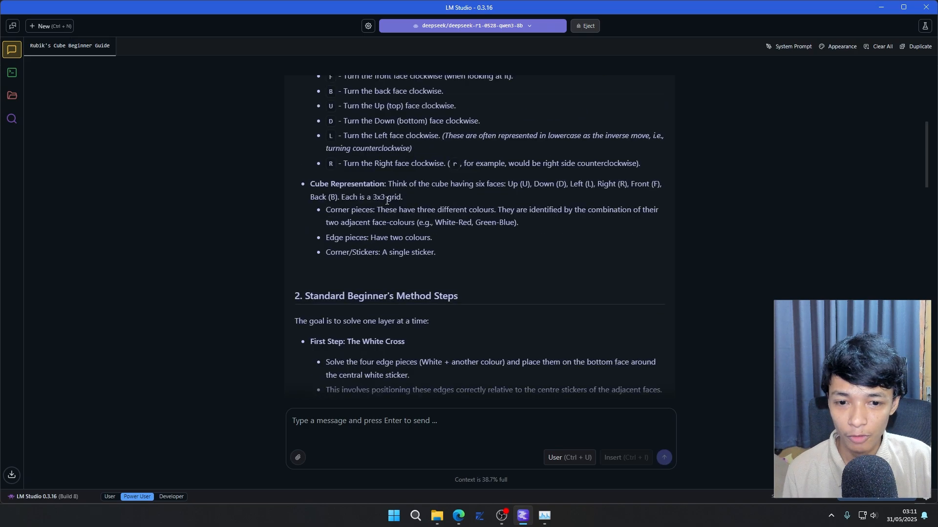
{"action": "scroll", "coordinate": [383, 202], "scroll_direction": "down", "scroll_amount": 12}
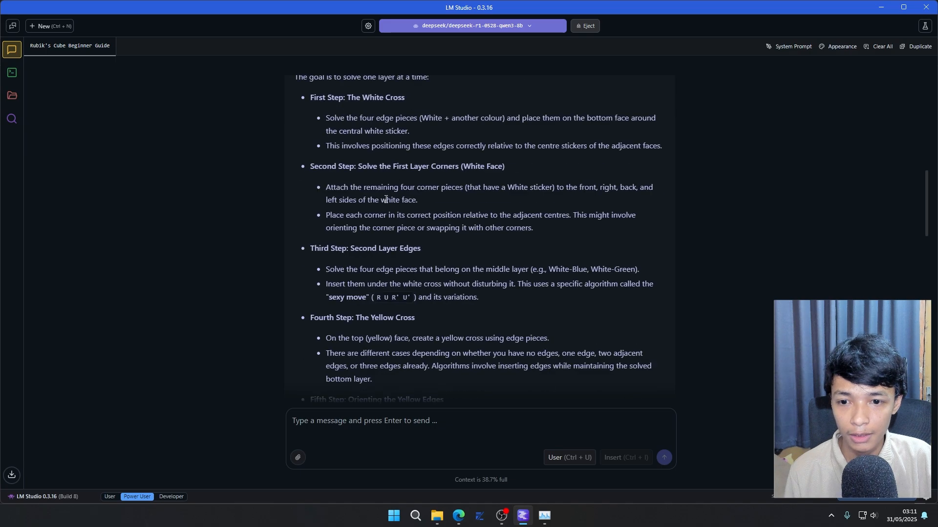
- Start a new chat and attach GEMA_2025-05-15_S-043S-CORSECGEMAV2025.pdf from the Downloads folder
{"action": "scroll", "coordinate": [385, 195], "scroll_direction": "down", "scroll_amount": 10}
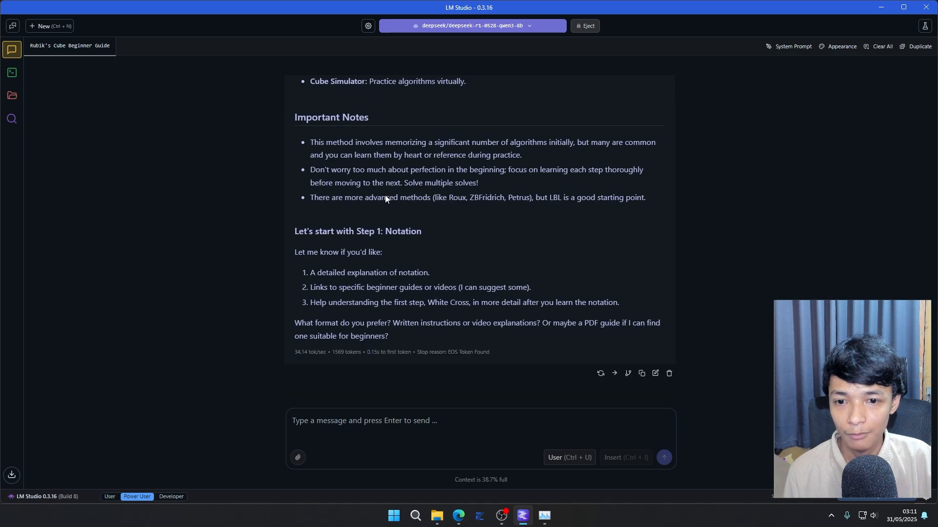
{"action": "left_click", "coordinate": [343, 428]}
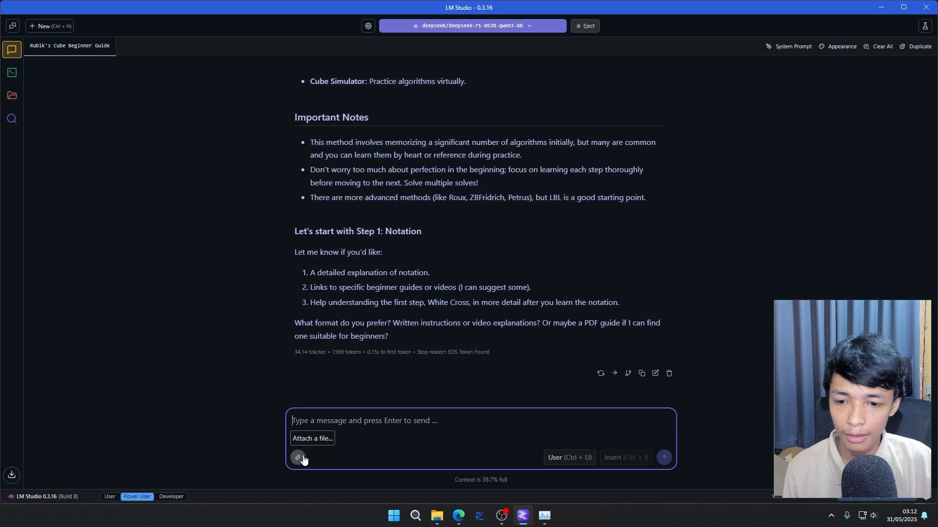
{"action": "left_click", "coordinate": [46, 26]}
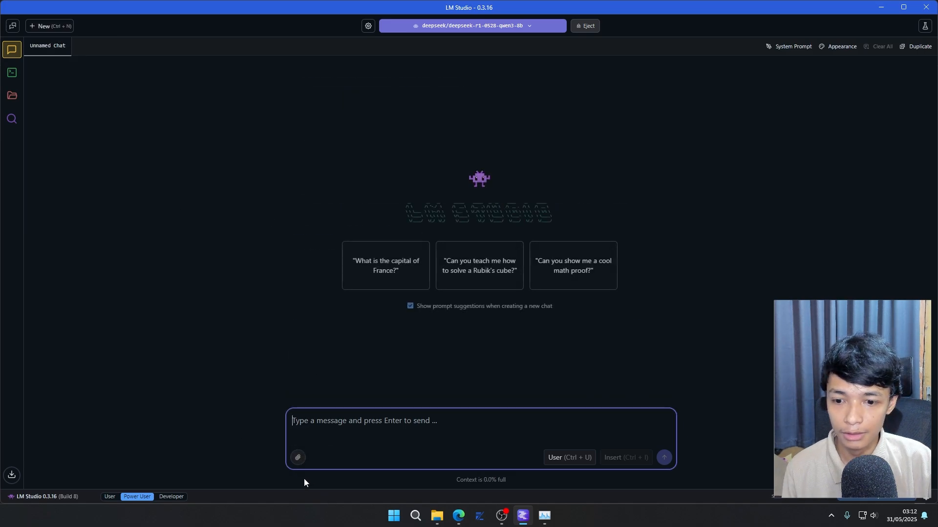
{"action": "left_click", "coordinate": [297, 457]}
{"action": "left_click", "coordinate": [453, 337]}
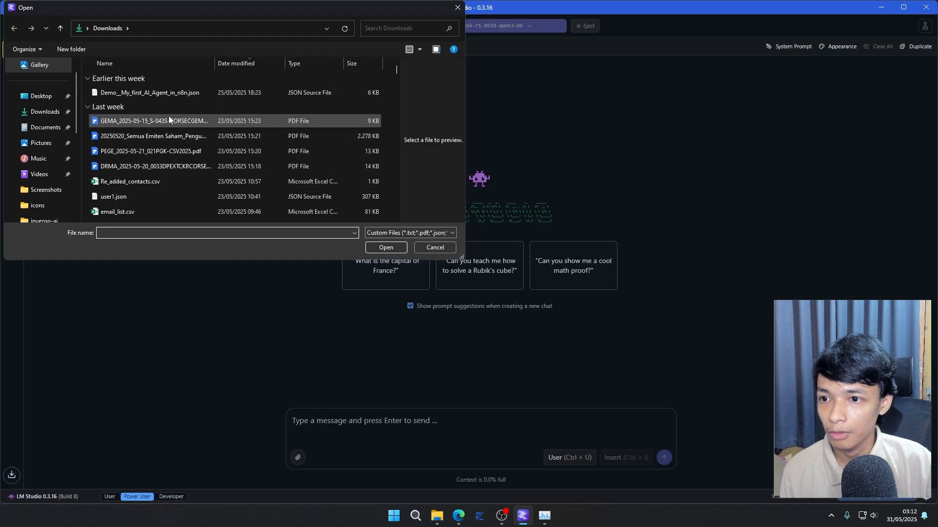
{"action": "scroll", "coordinate": [180, 125], "scroll_direction": "down", "scroll_amount": 2}
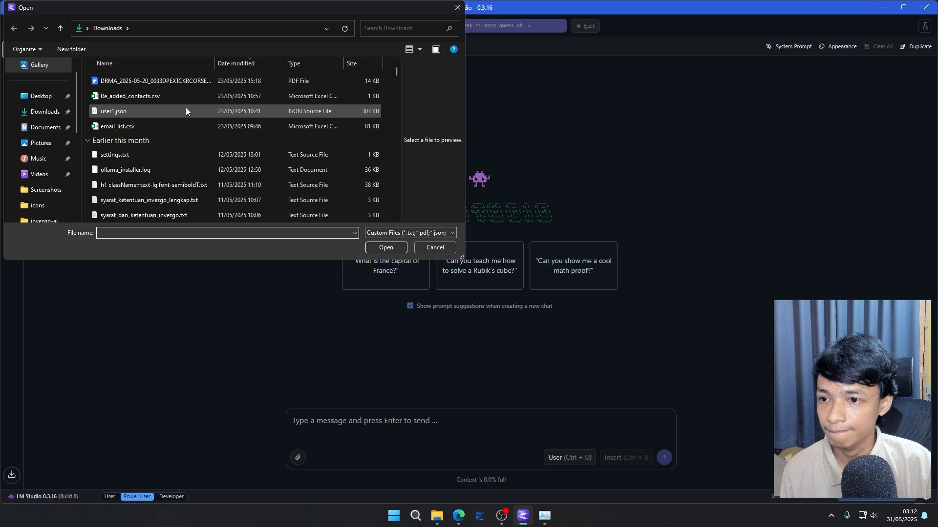
{"action": "scroll", "coordinate": [186, 111], "scroll_direction": "up", "scroll_amount": 2}
{"action": "left_click", "coordinate": [174, 121]}
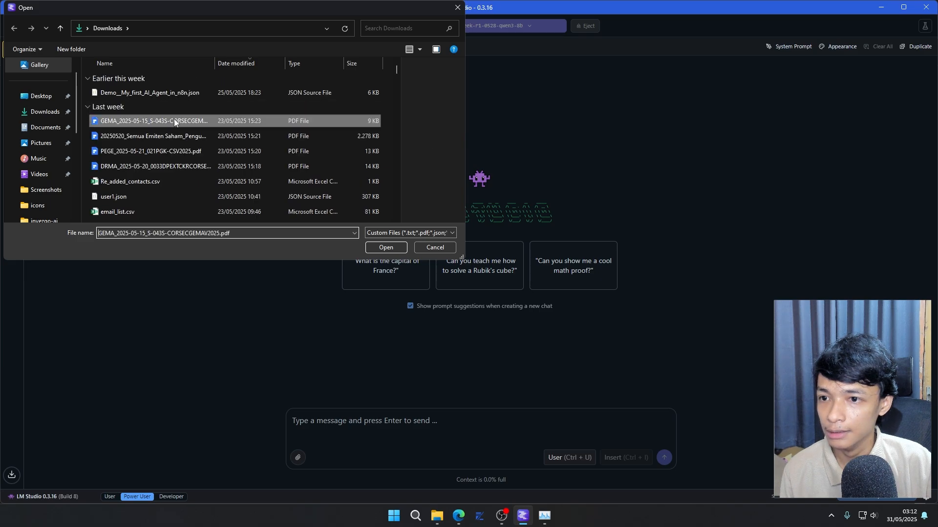
{"action": "left_click", "coordinate": [385, 248]}
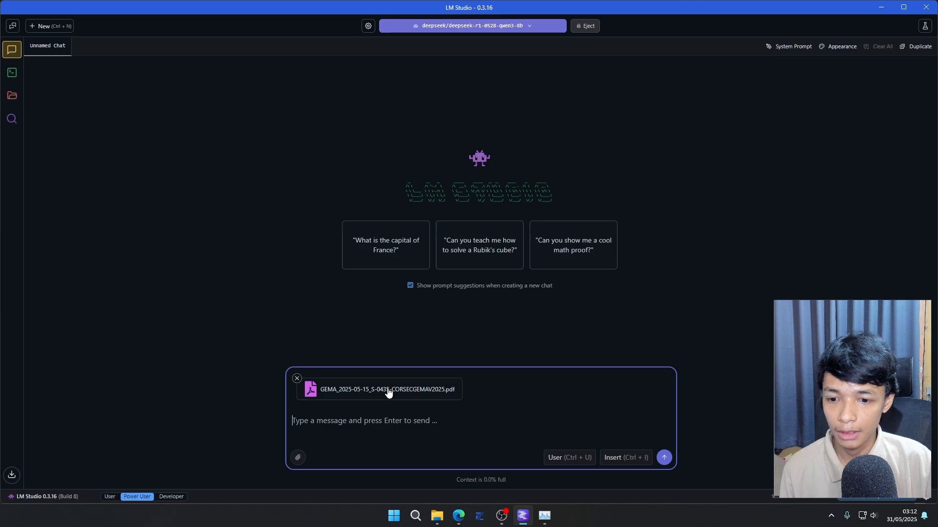
- Send the prompt "Apa isi dari PDF ini?" with the attached PDF and expand the model's thoughts
{"action": "type", "text": "Apa isi dari PDF ini?"}
{"action": "key", "text": "Return"}
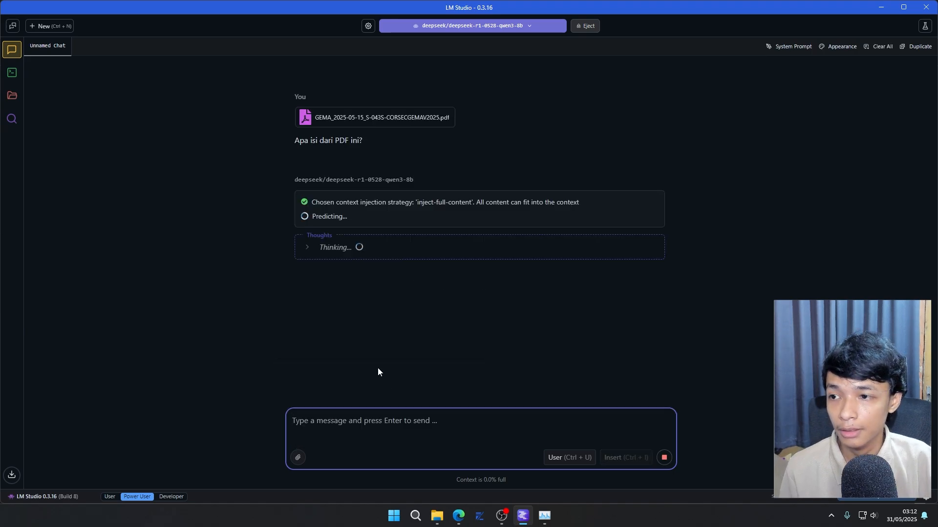
{"action": "left_click", "coordinate": [337, 248]}
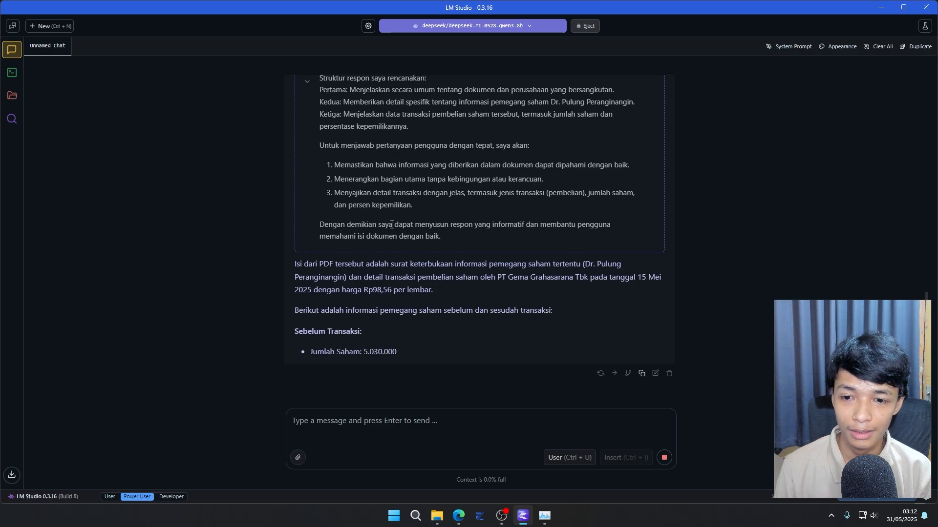
- Collapse the model's thoughts and read its PDF summary, covering the company, transaction date and price, shareholdings before and after, and purpose
{"action": "scroll", "coordinate": [398, 244], "scroll_direction": "up", "scroll_amount": 15}
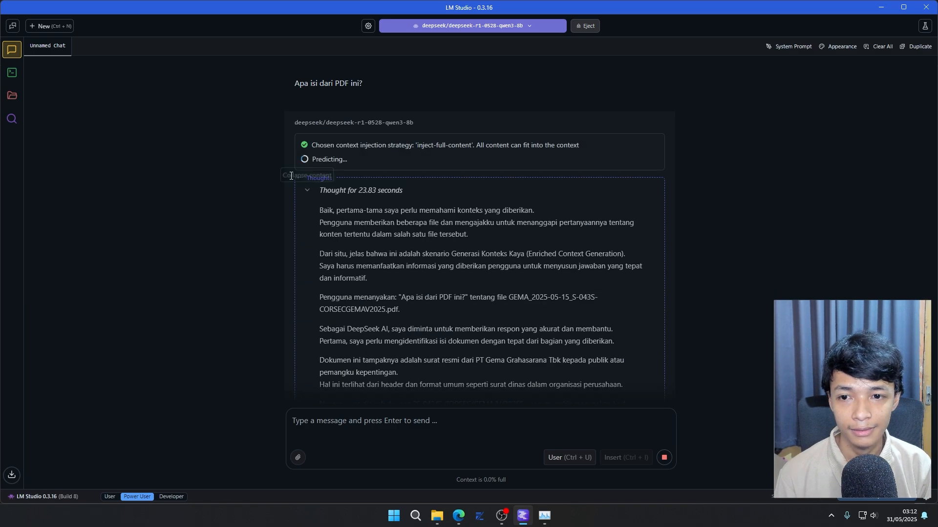
{"action": "left_click", "coordinate": [306, 195]}
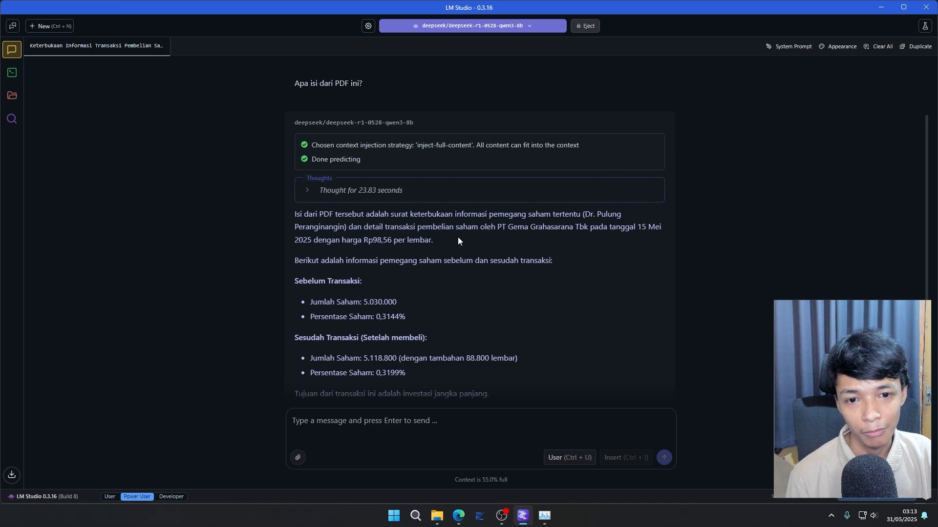
{"action": "left_click_drag", "start_coordinate": [497, 227], "coordinate": [576, 228]}
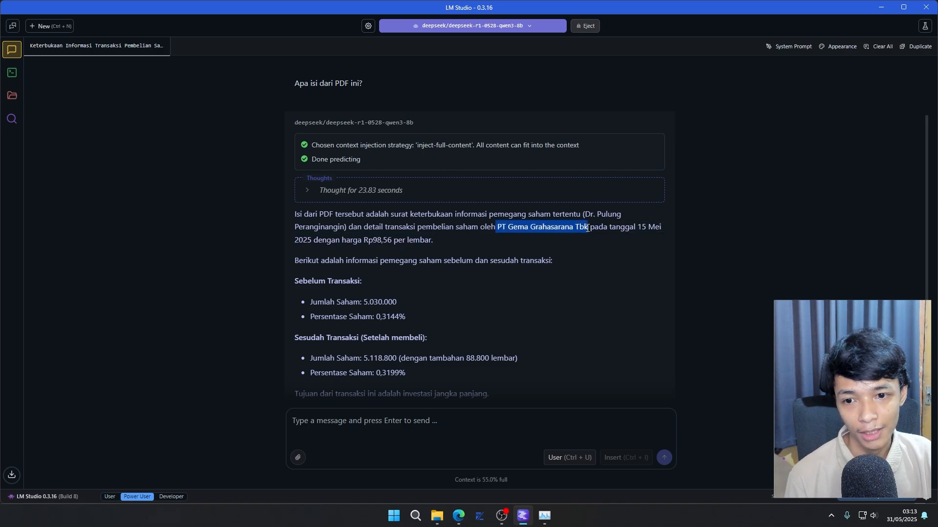
{"action": "left_click", "coordinate": [587, 228]}
{"action": "left_click_drag", "start_coordinate": [657, 228], "coordinate": [391, 243]}
{"action": "left_click", "coordinate": [407, 254]}
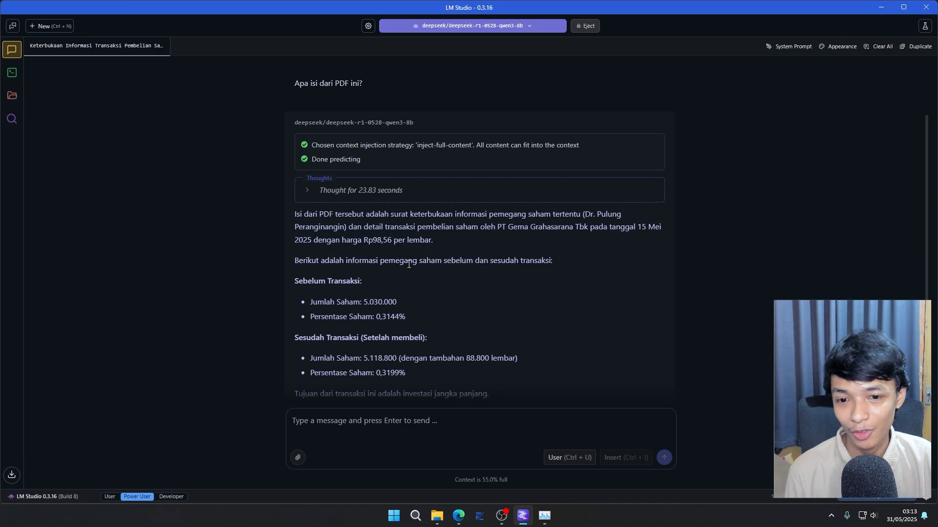
{"action": "scroll", "coordinate": [425, 262], "scroll_direction": "down", "scroll_amount": 2}
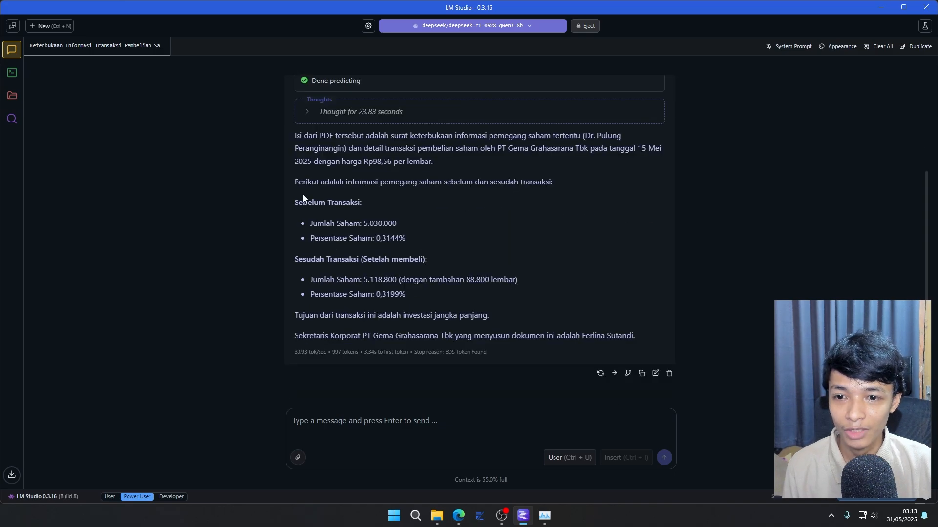
{"action": "left_click_drag", "start_coordinate": [294, 203], "coordinate": [420, 236]}
{"action": "left_click_drag", "start_coordinate": [305, 268], "coordinate": [486, 336]}
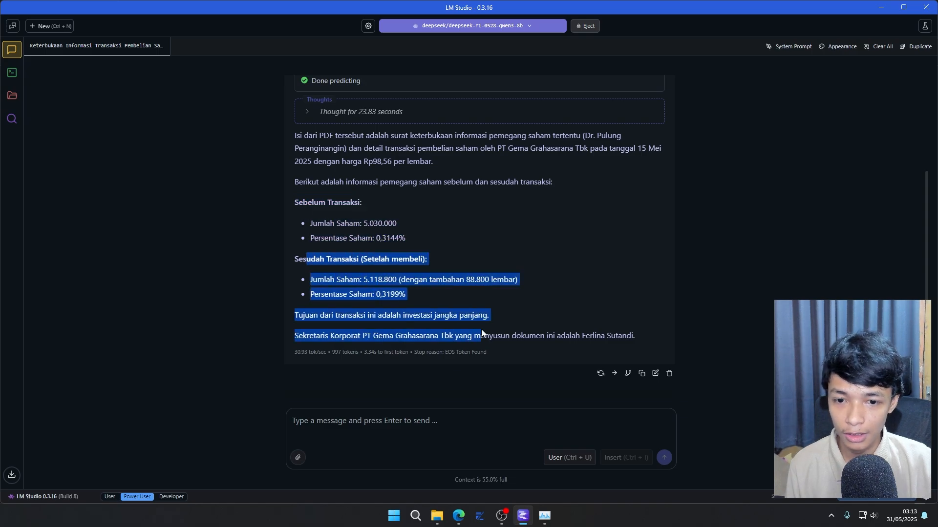
{"action": "left_click", "coordinate": [488, 313]}
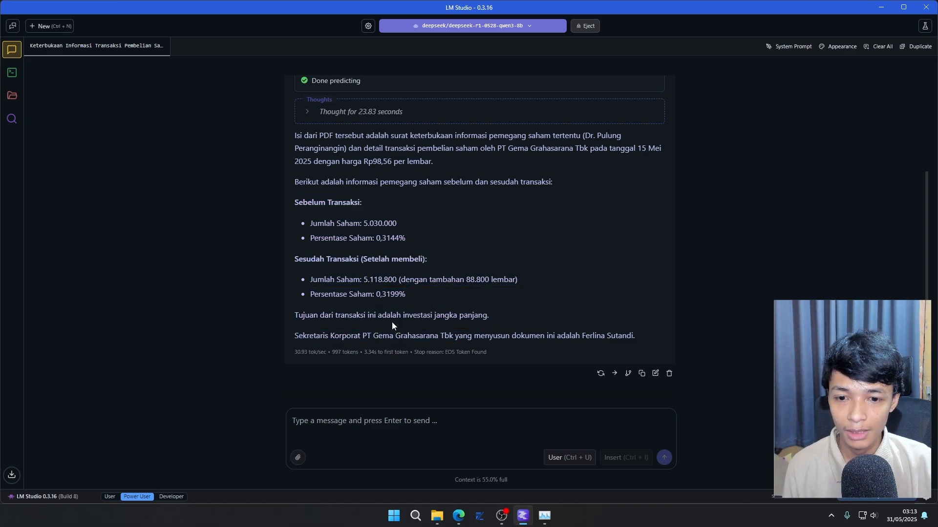
{"action": "left_click_drag", "start_coordinate": [403, 316], "coordinate": [491, 319]}
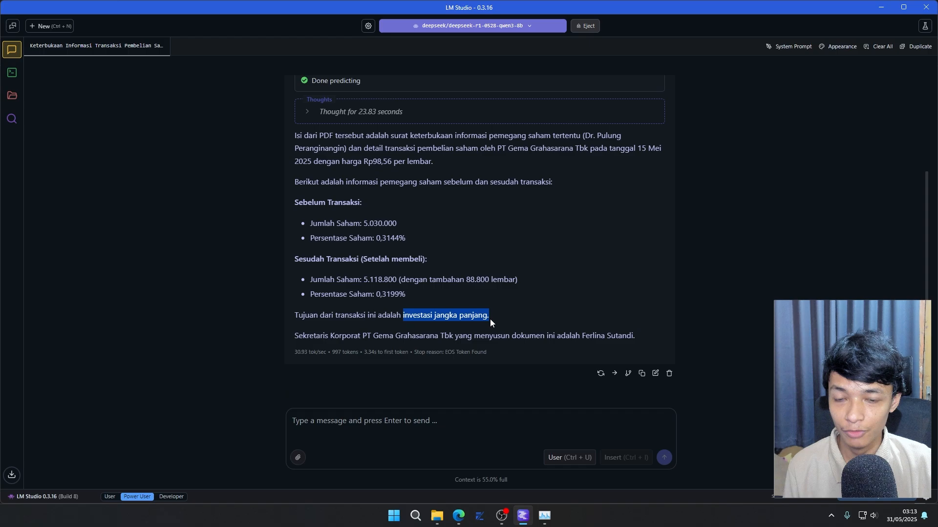
{"action": "left_click", "coordinate": [491, 319]}
- Switch to File Explorer and open GEMA_2025-05-15_S-043S-CORSECGEMAV2025.pdf from the Downloads folder
{"action": "mouse_move", "coordinate": [446, 516]}
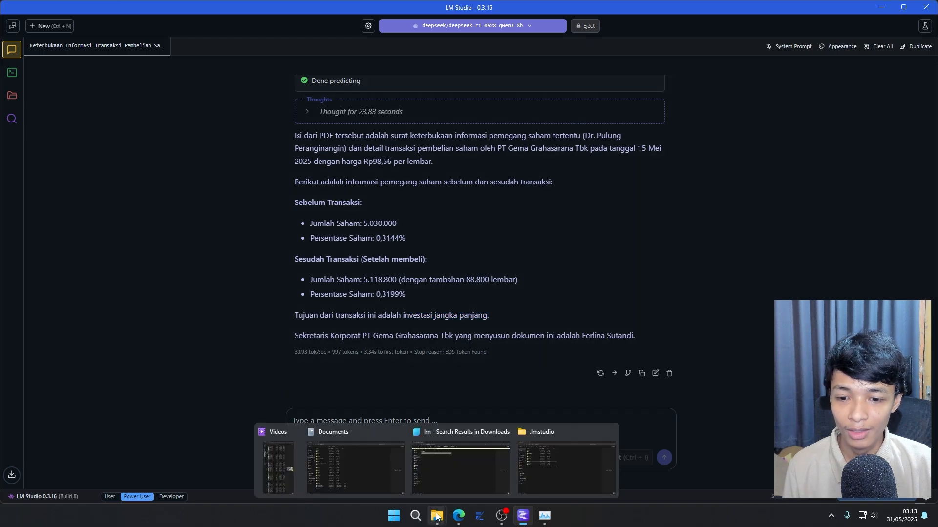
{"action": "left_click", "coordinate": [360, 470]}
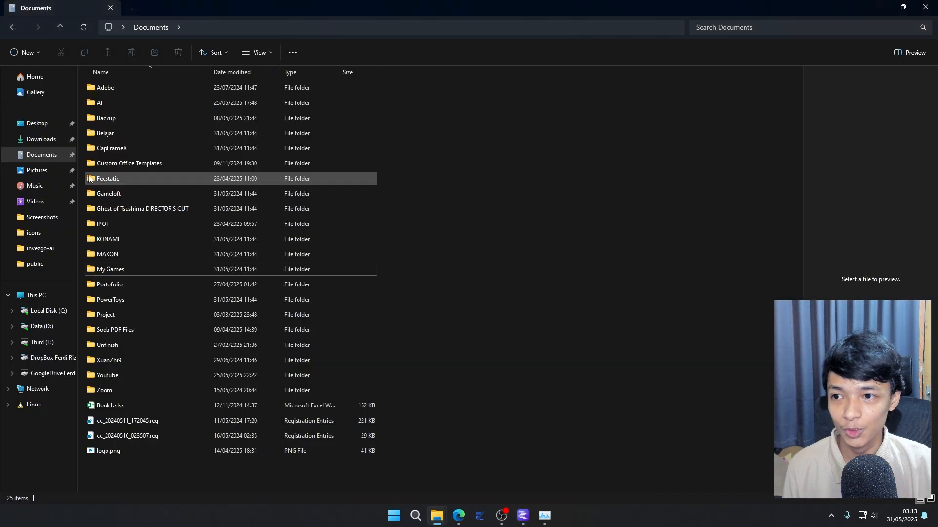
{"action": "left_click", "coordinate": [41, 139]}
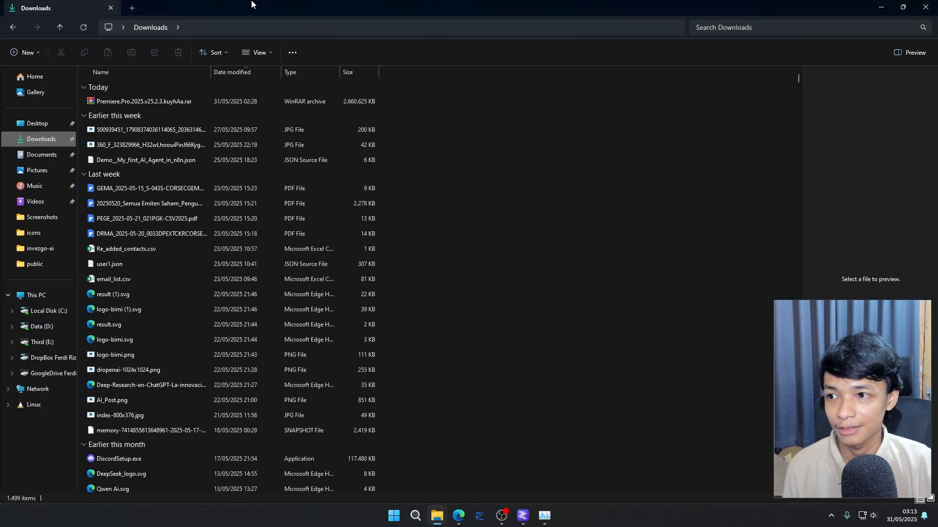
{"action": "left_click", "coordinate": [145, 189]}
{"action": "double_click", "coordinate": [124, 187]}
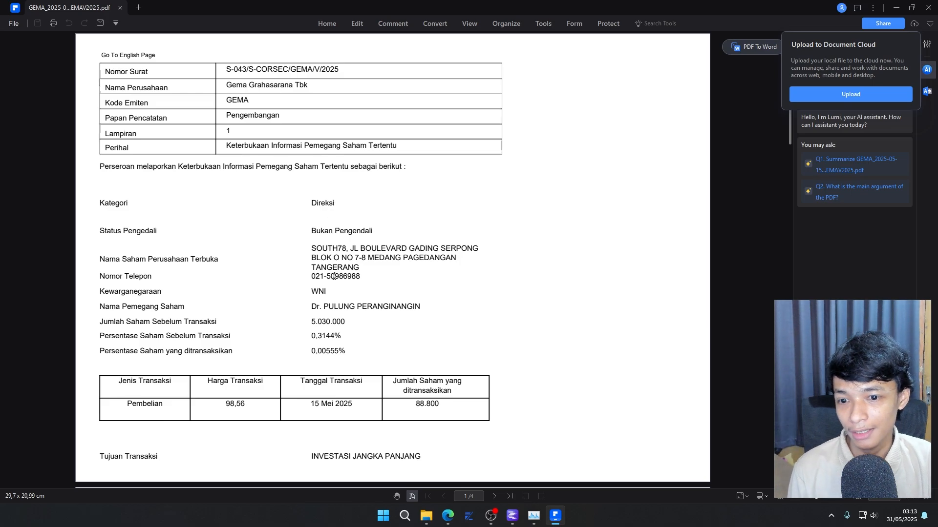
- Check the shareholder's name in the "Nama Pemegang Saham" row of the original PDF against the model's answer
{"action": "left_click_drag", "start_coordinate": [311, 307], "coordinate": [442, 308]}
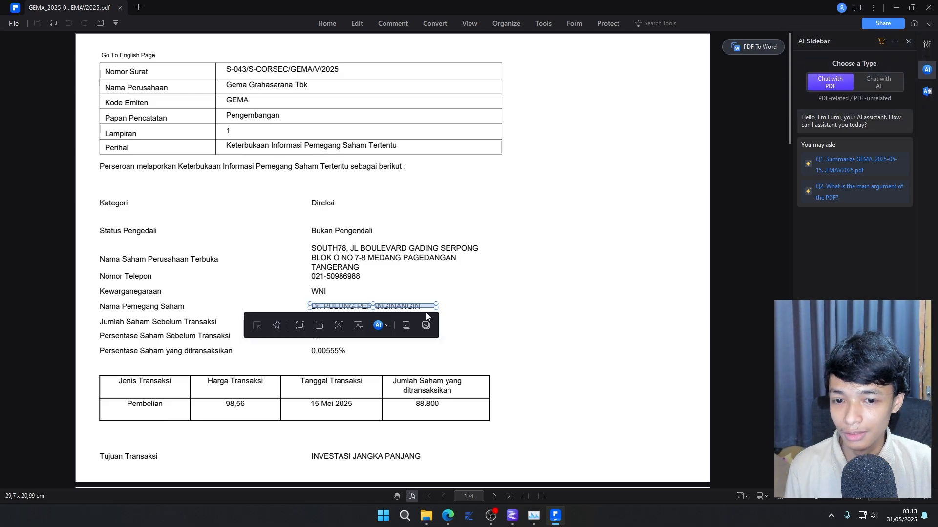
{"action": "left_click", "coordinate": [435, 302]}
{"action": "left_click_drag", "start_coordinate": [310, 307], "coordinate": [421, 307]}
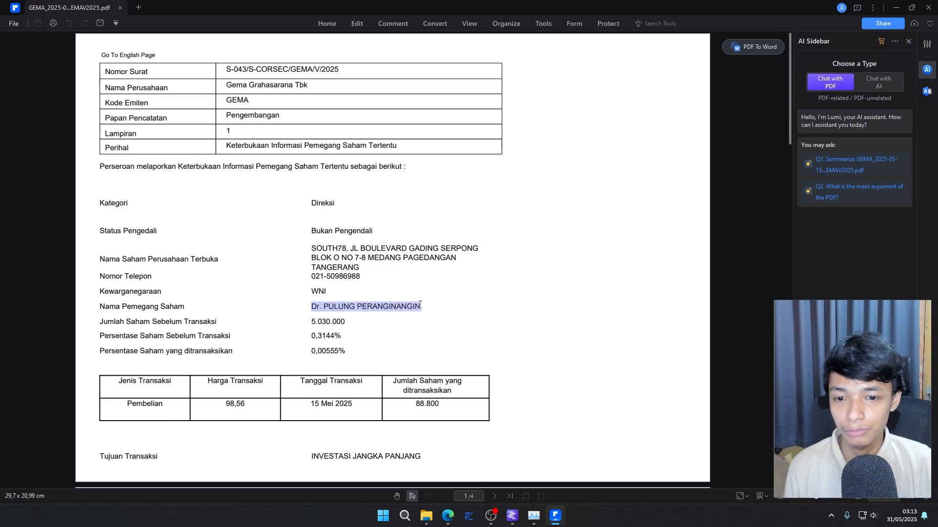
{"action": "left_click", "coordinate": [434, 329]}
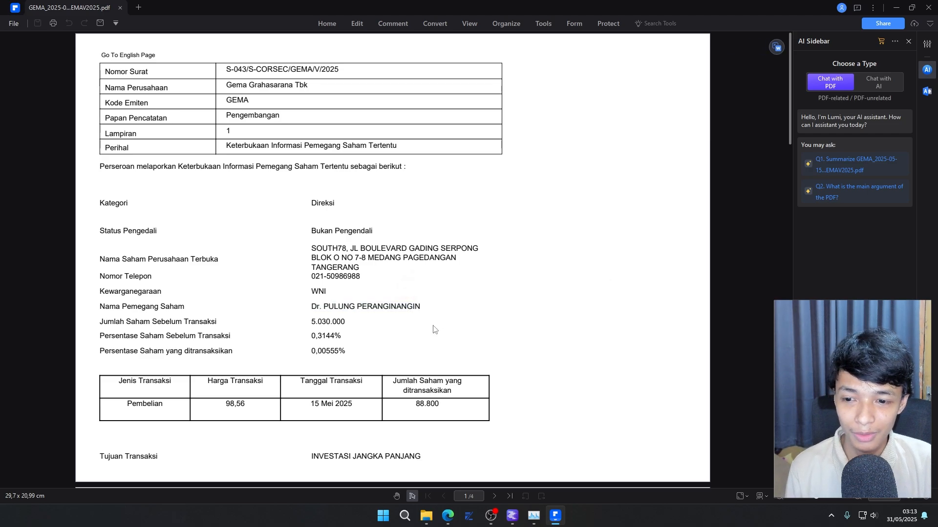